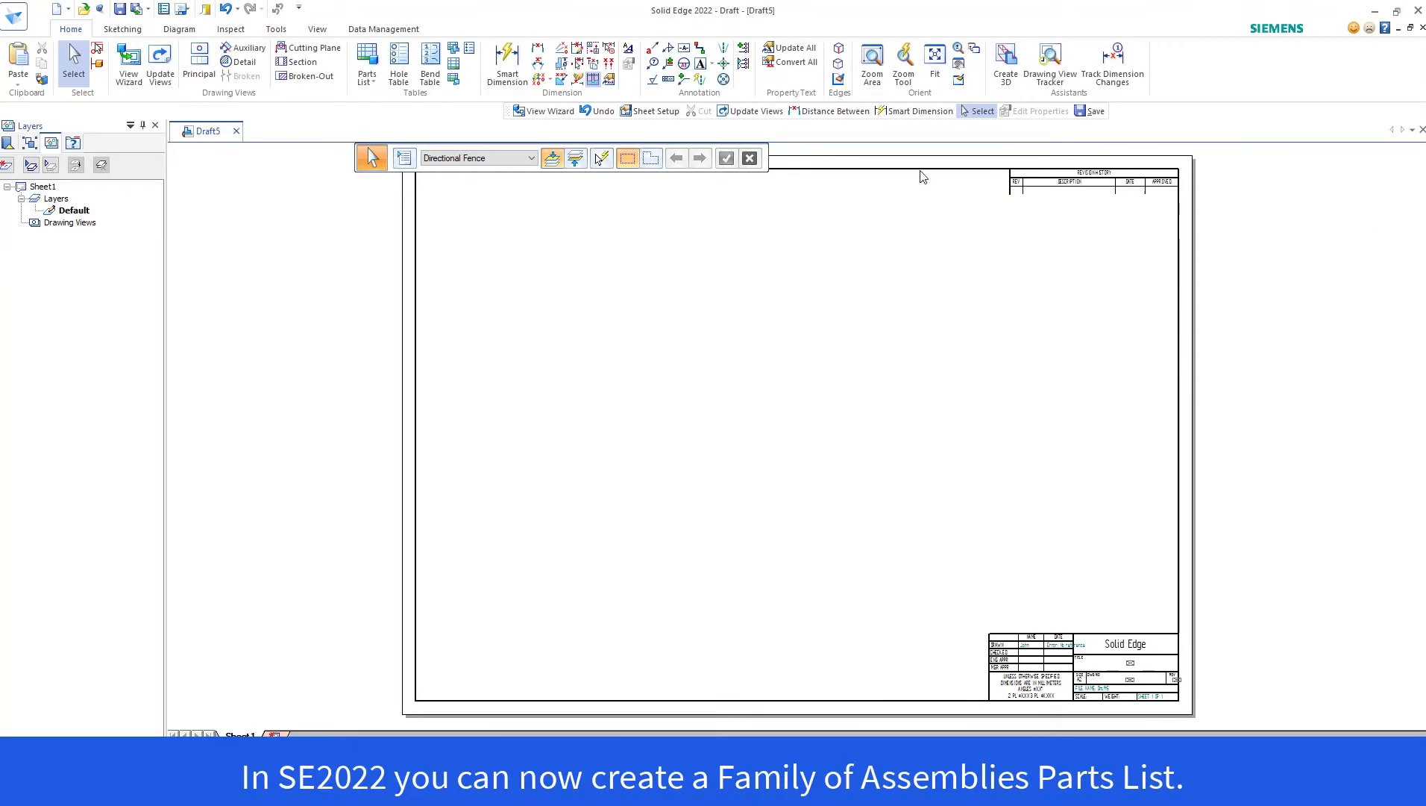
- Start the View Wizard and open the 1-Hydraulic_Cylinder.asm assembly as the view source
left_click(130, 64)
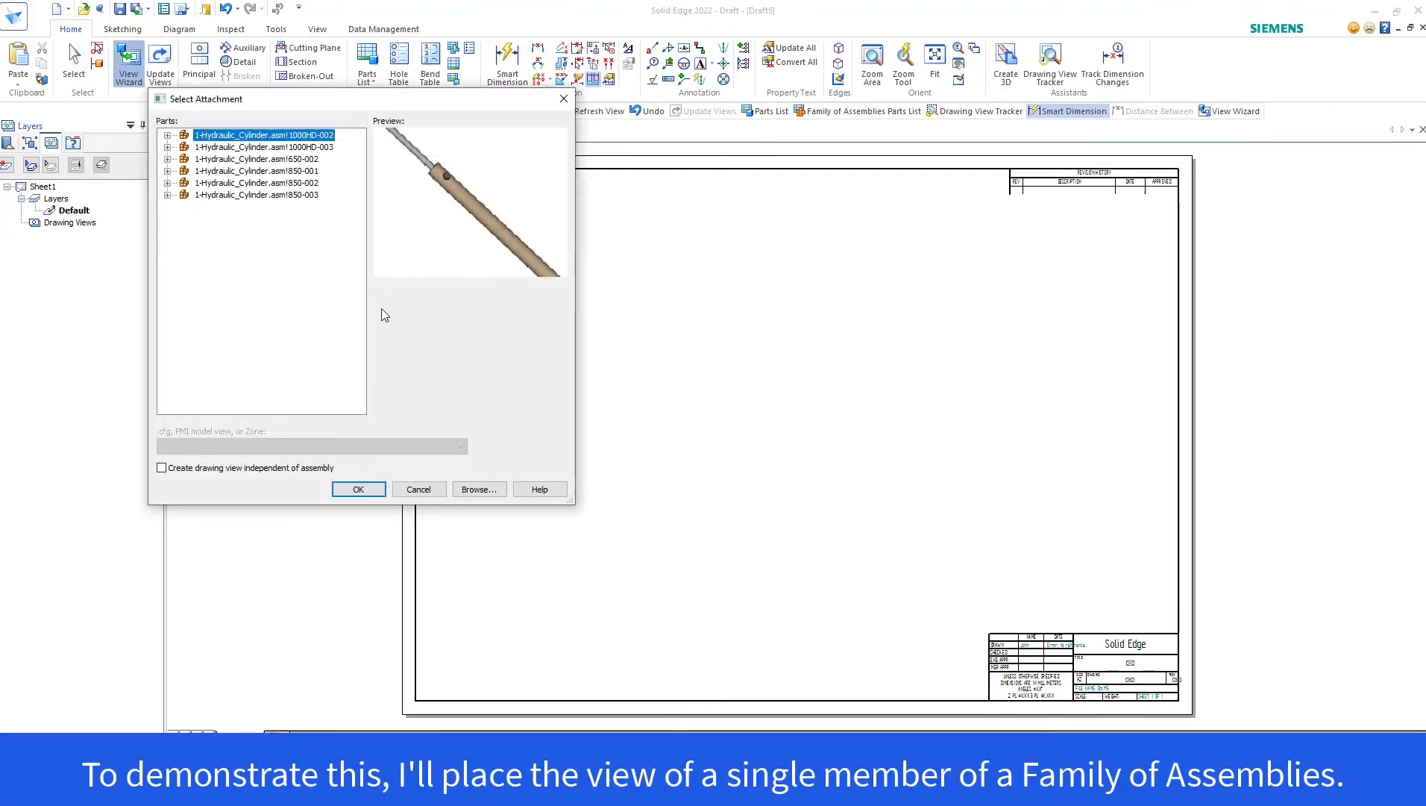
key("Return")
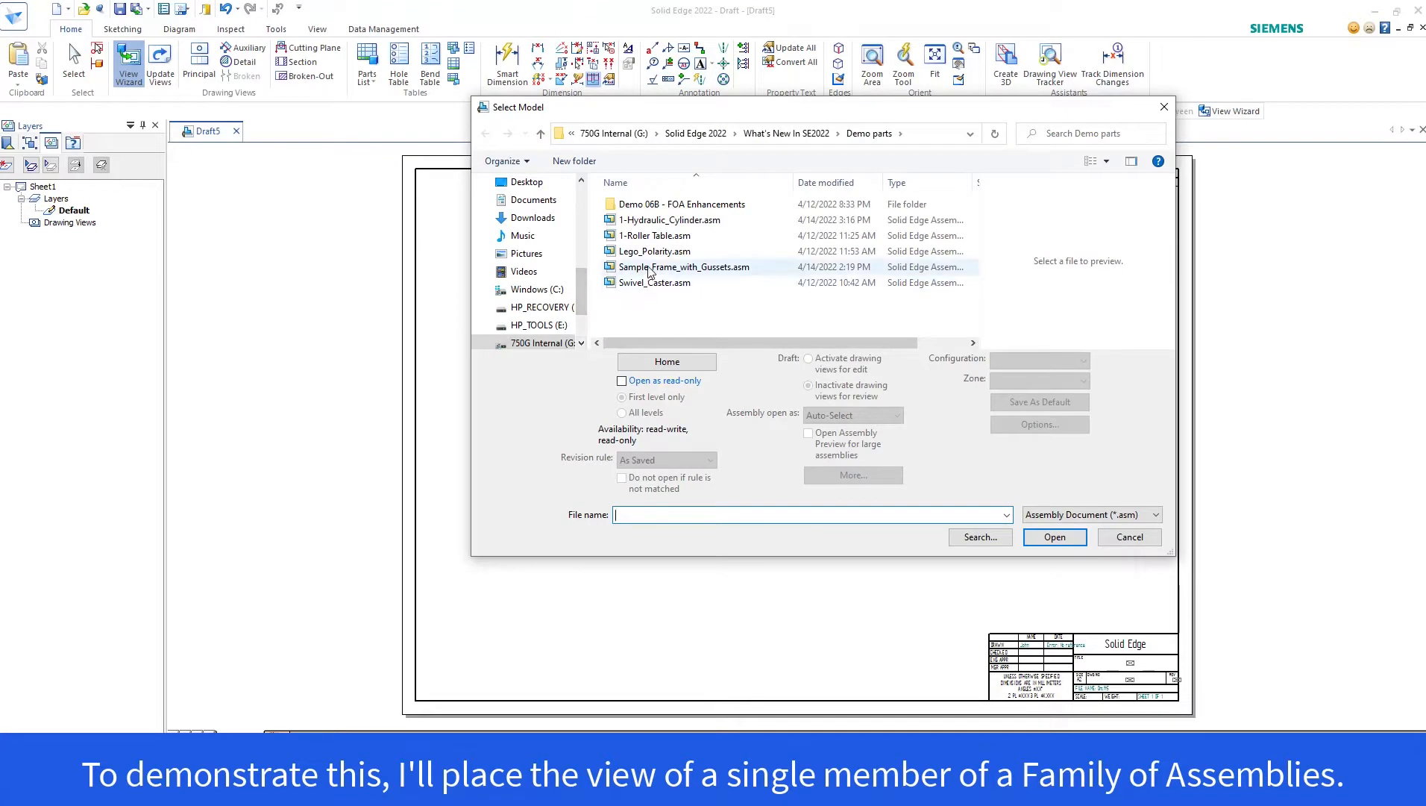
left_click(663, 220)
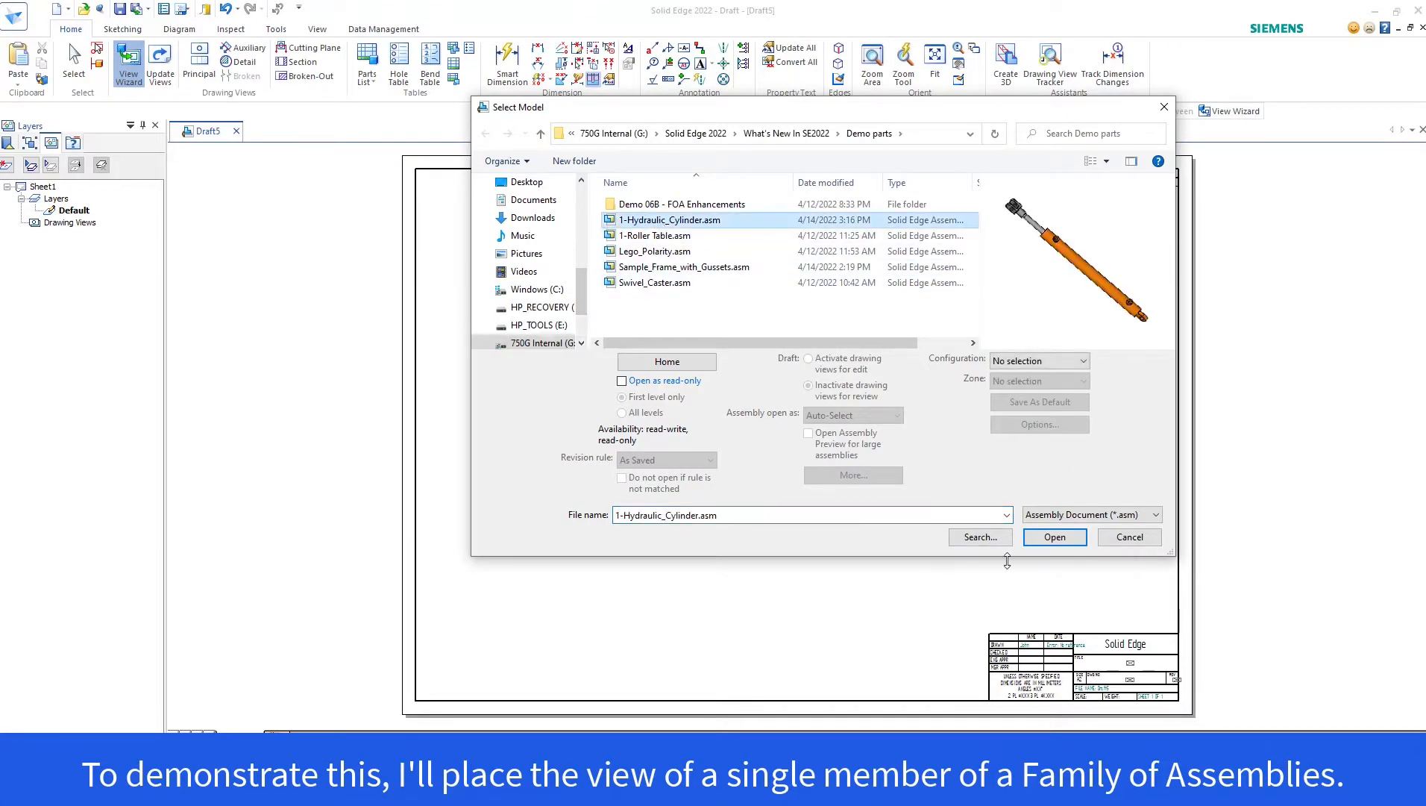
left_click(1054, 537)
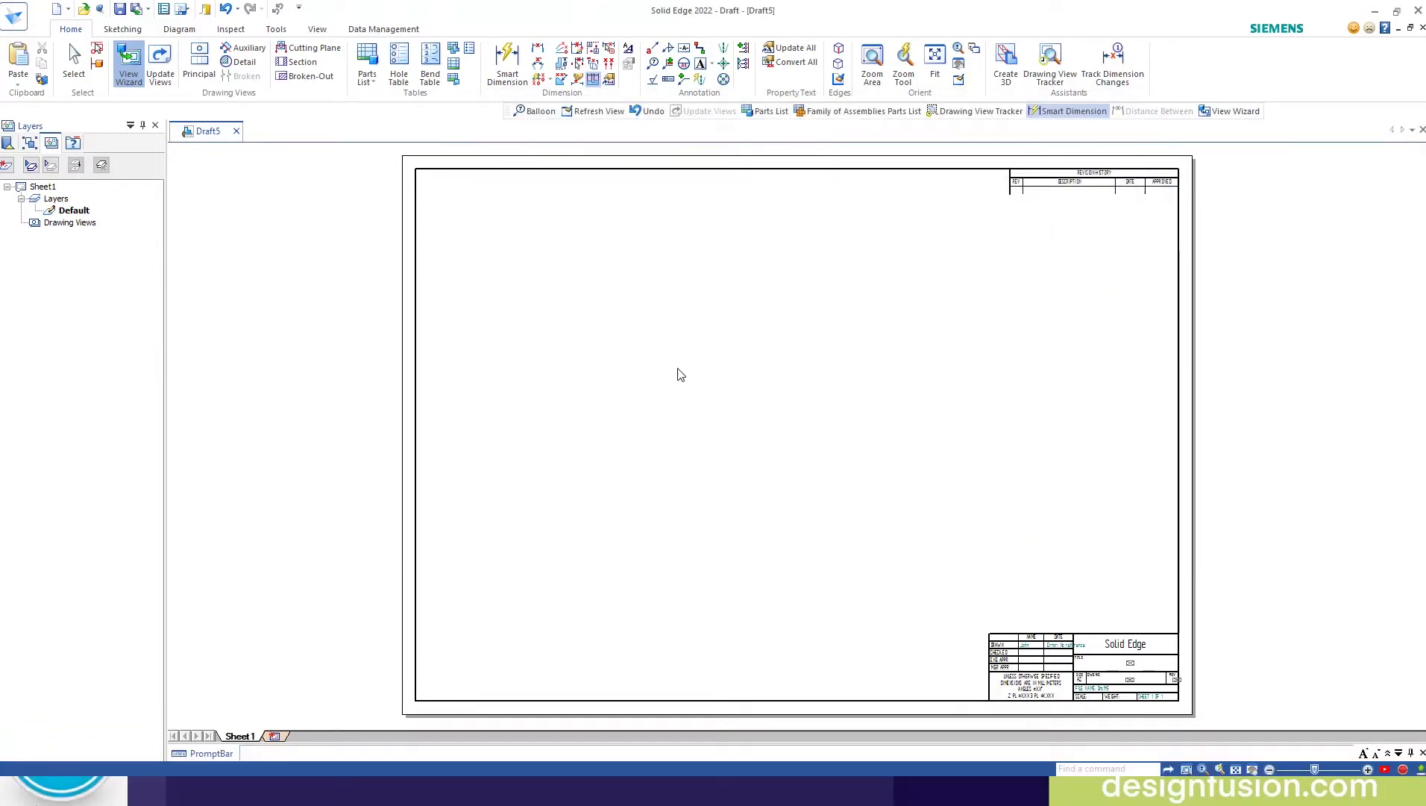
- Keep family member 650-001 and place its pictorial view on the left of the sheet
left_click(881, 258)
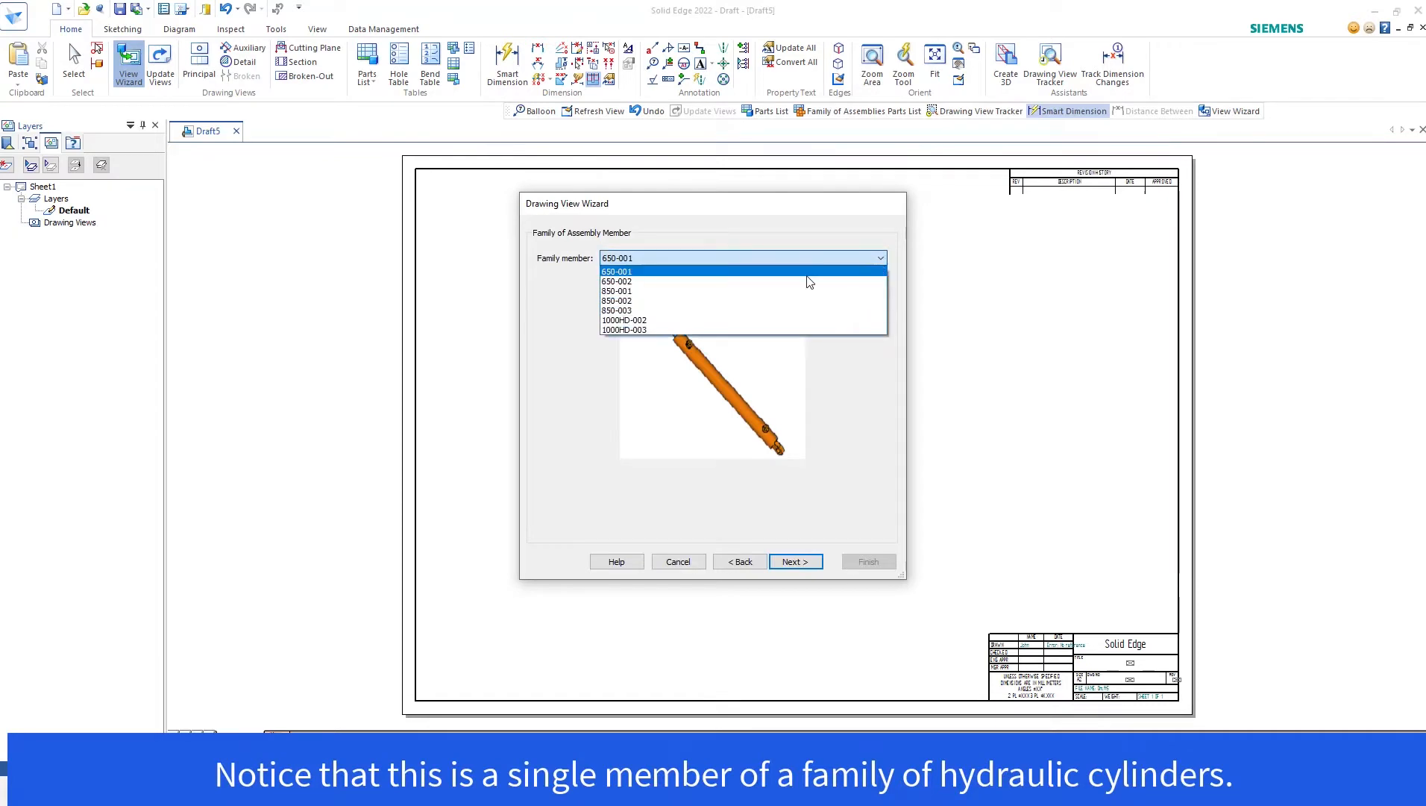
left_click(858, 261)
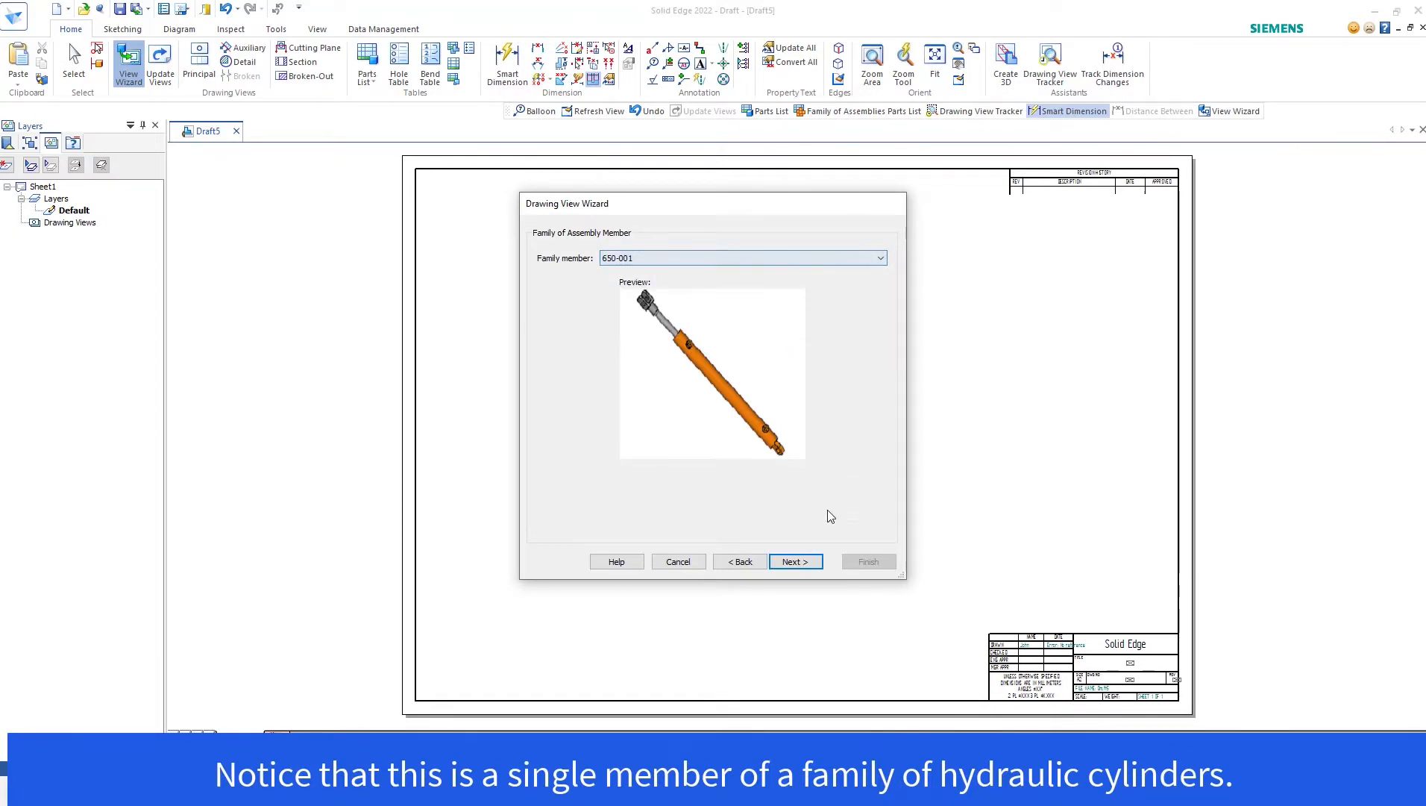
left_click(795, 561)
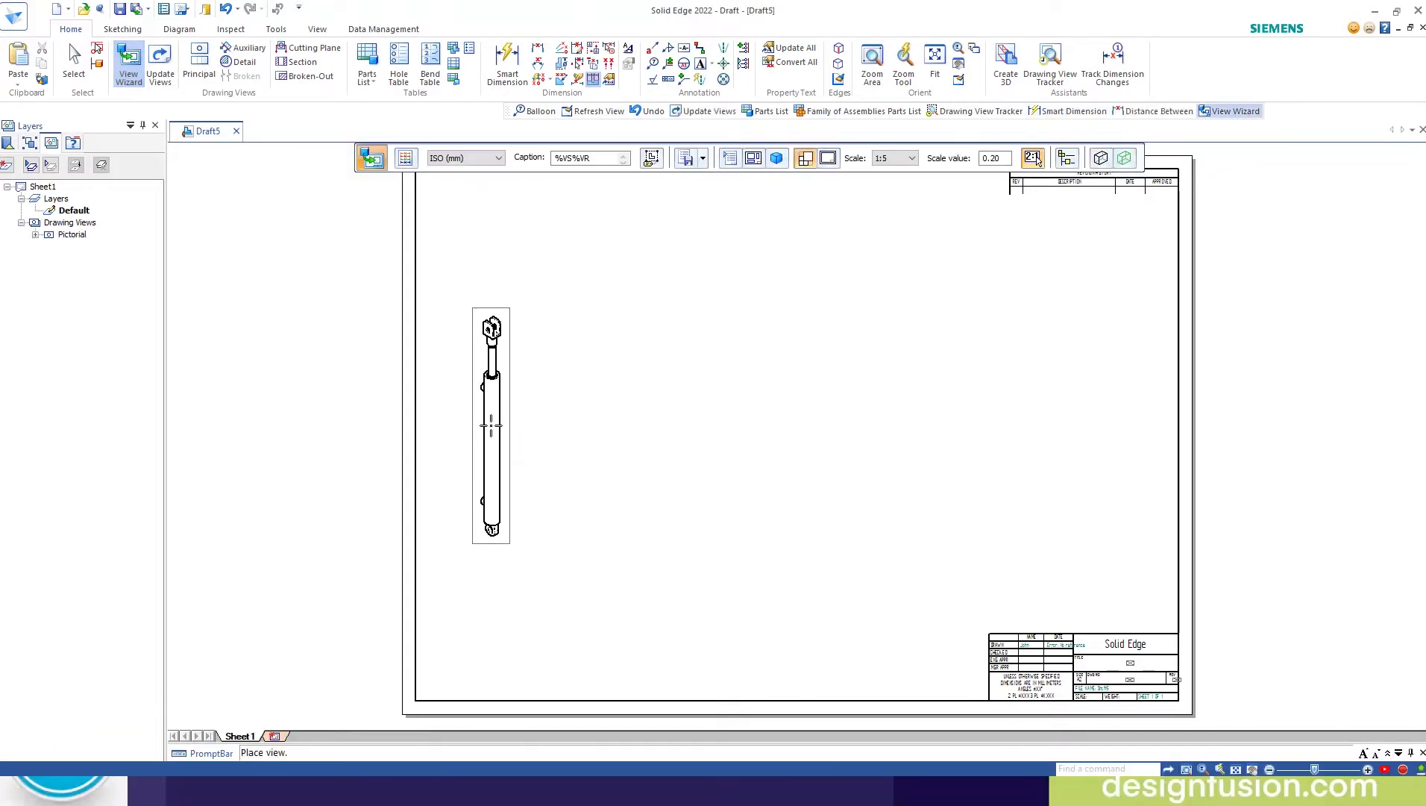
left_click(492, 423)
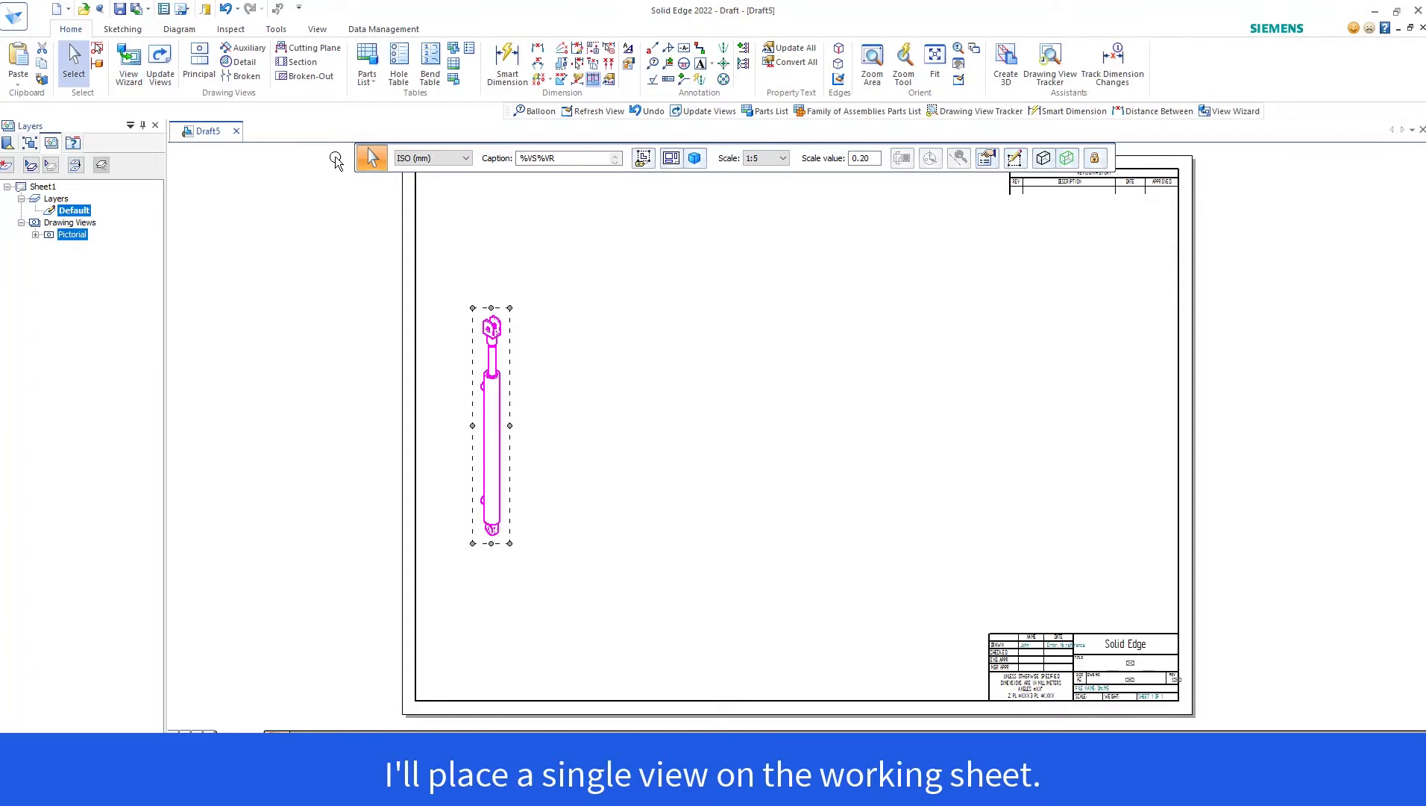
- Attach a Family of Assemblies parts list to the cylinder view using the FOA-Sample saved settings
left_click(371, 82)
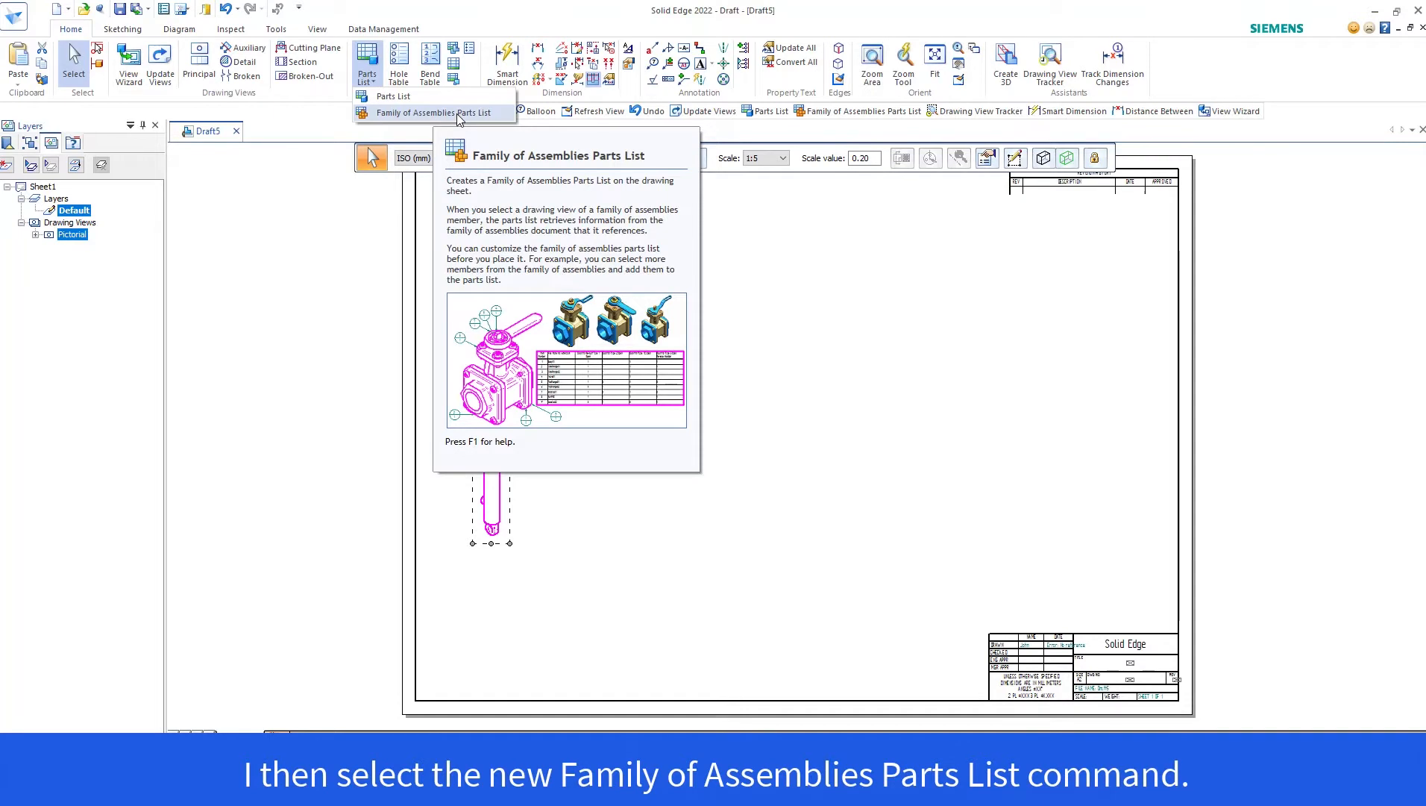
left_click(458, 113)
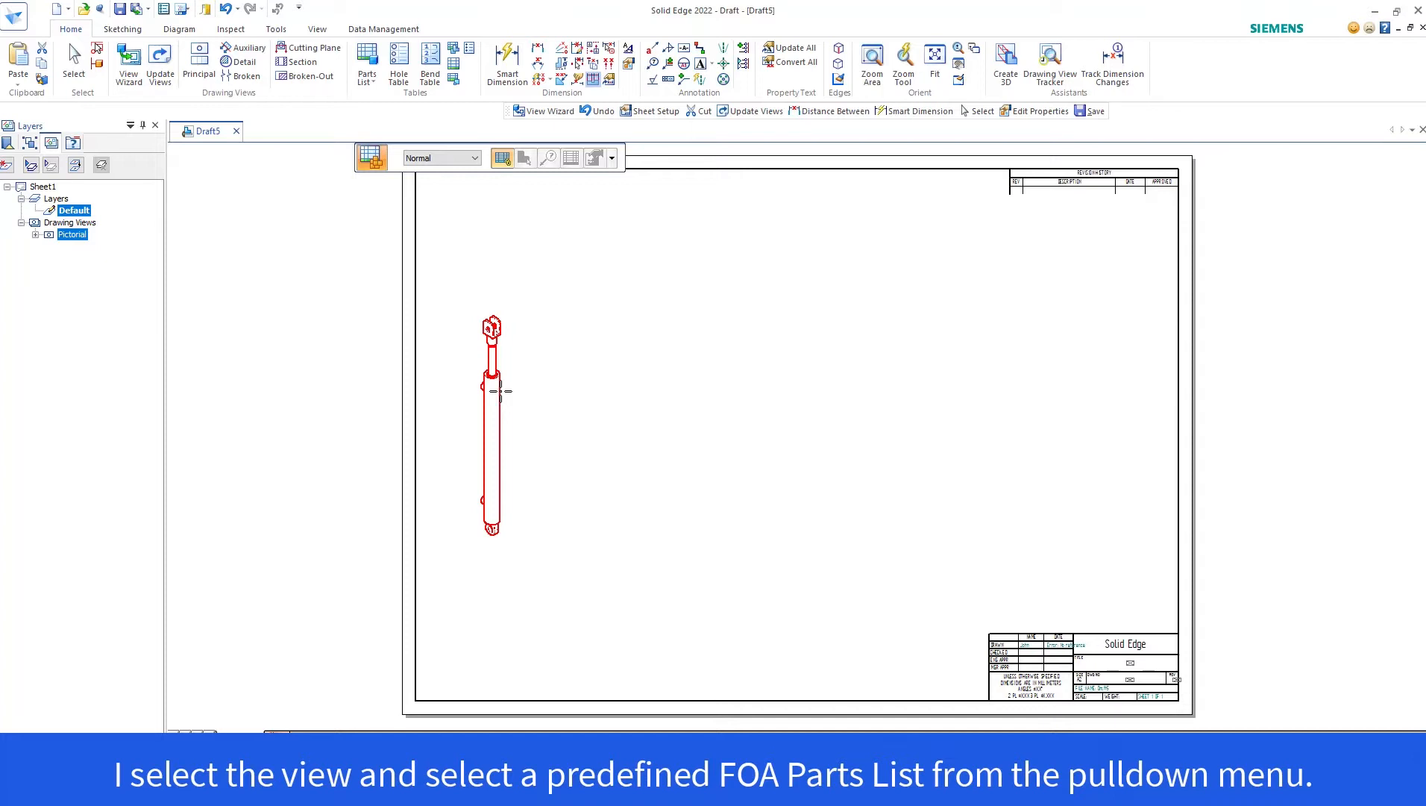
left_click(496, 390)
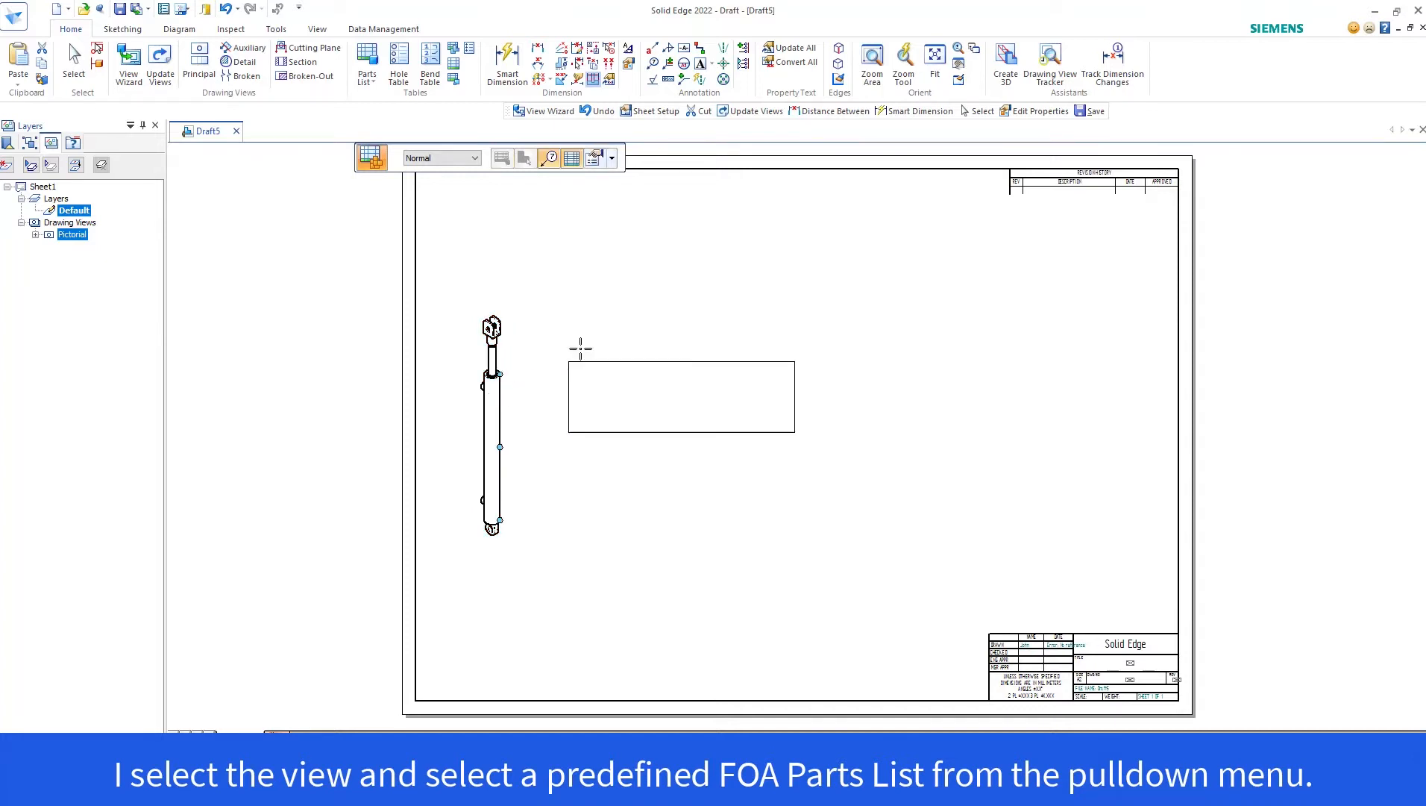
left_click(612, 159)
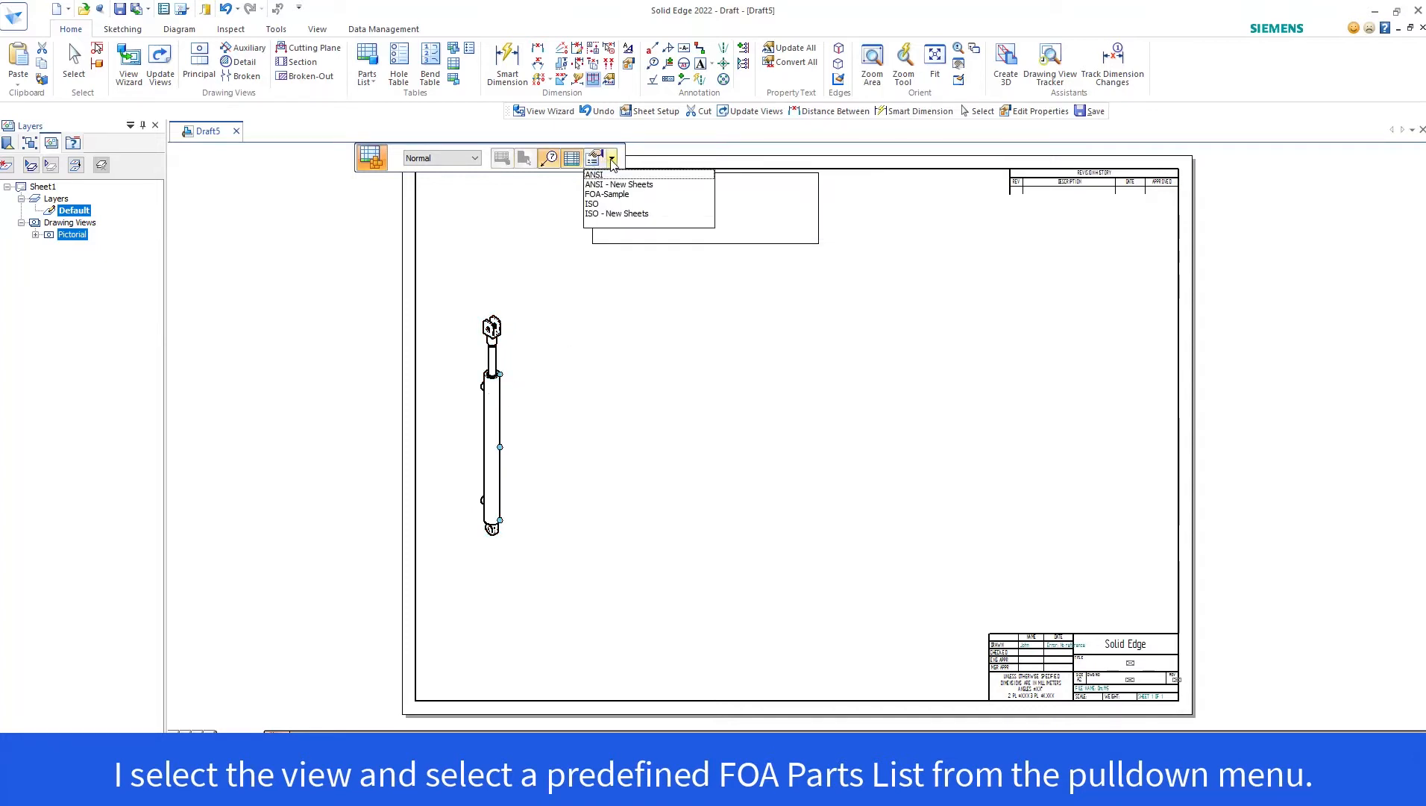
left_click(646, 194)
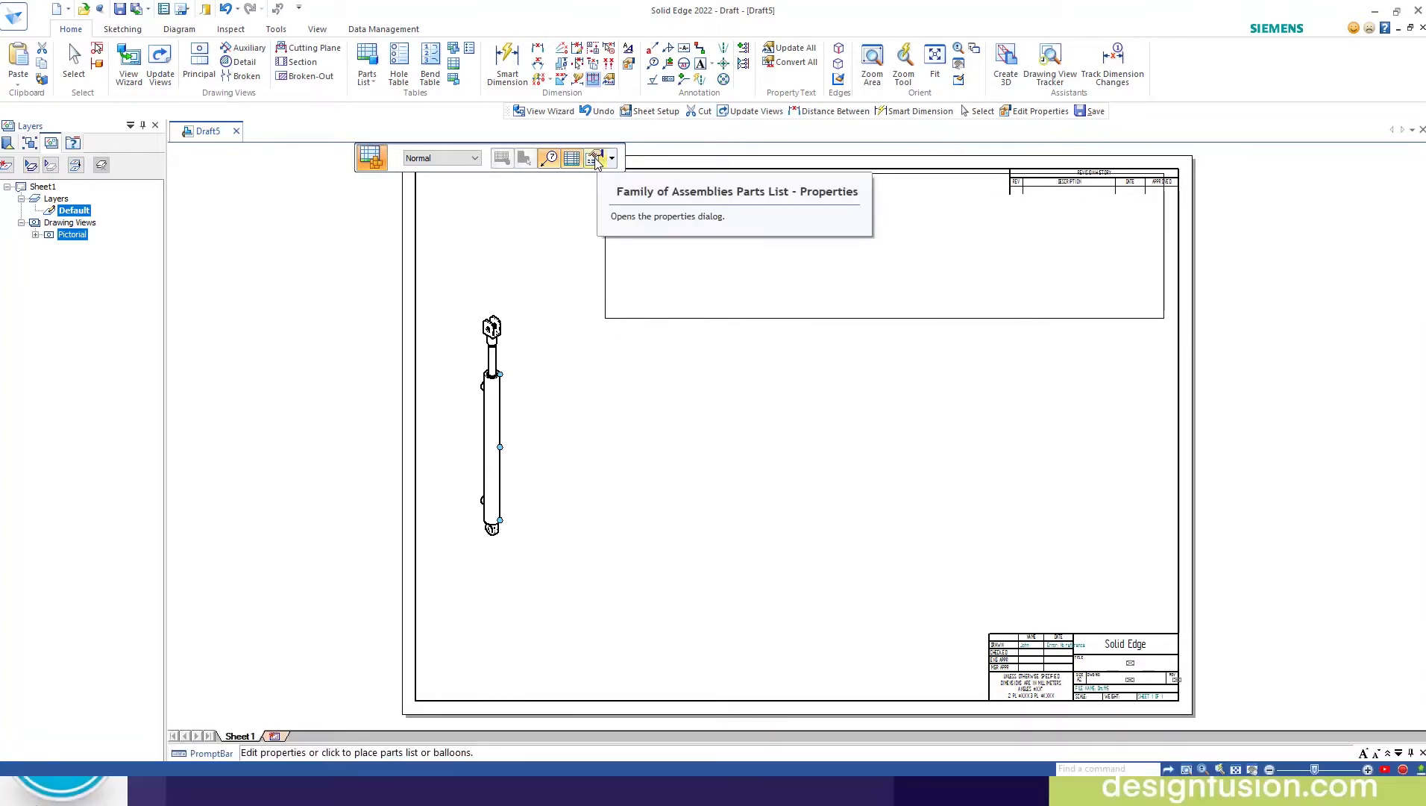
left_click(594, 159)
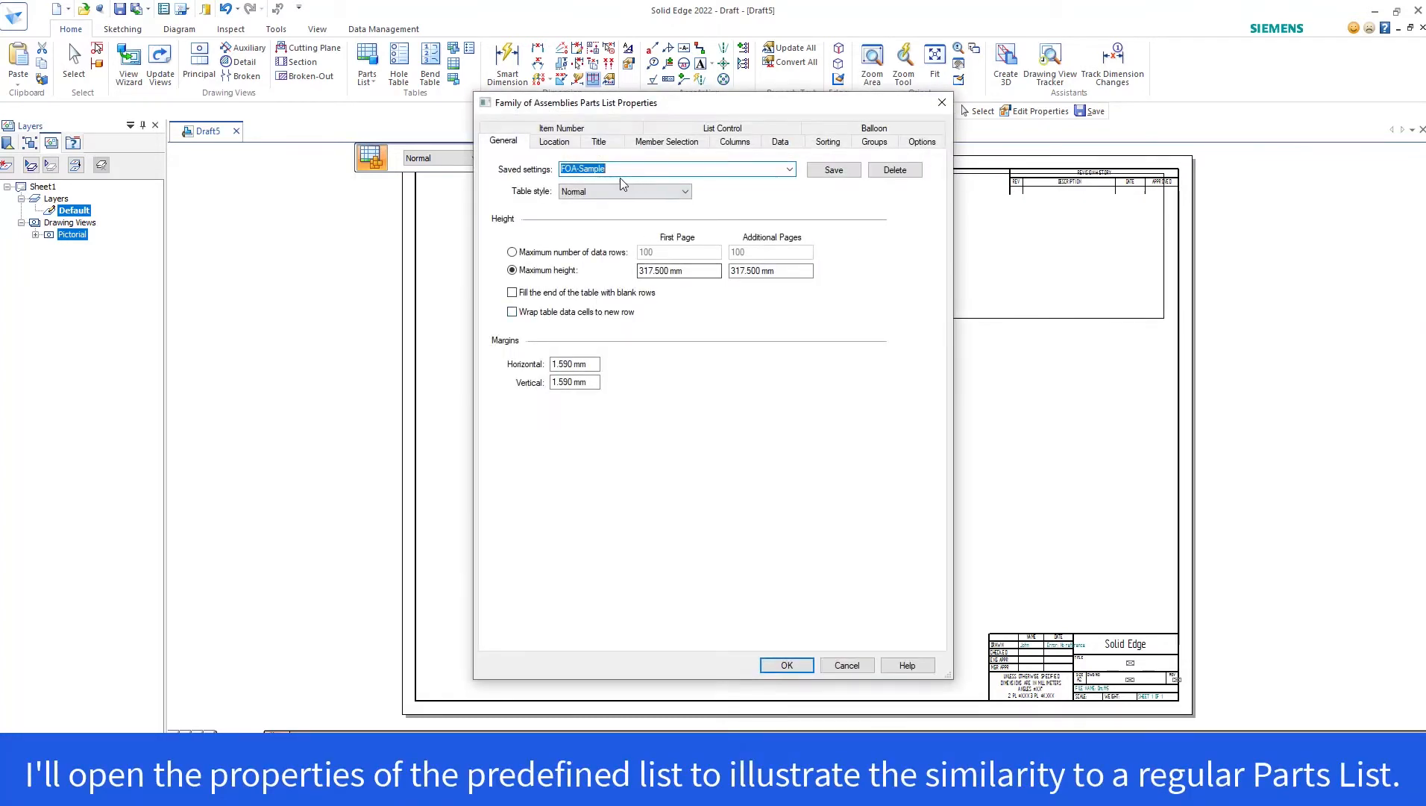
left_click(555, 143)
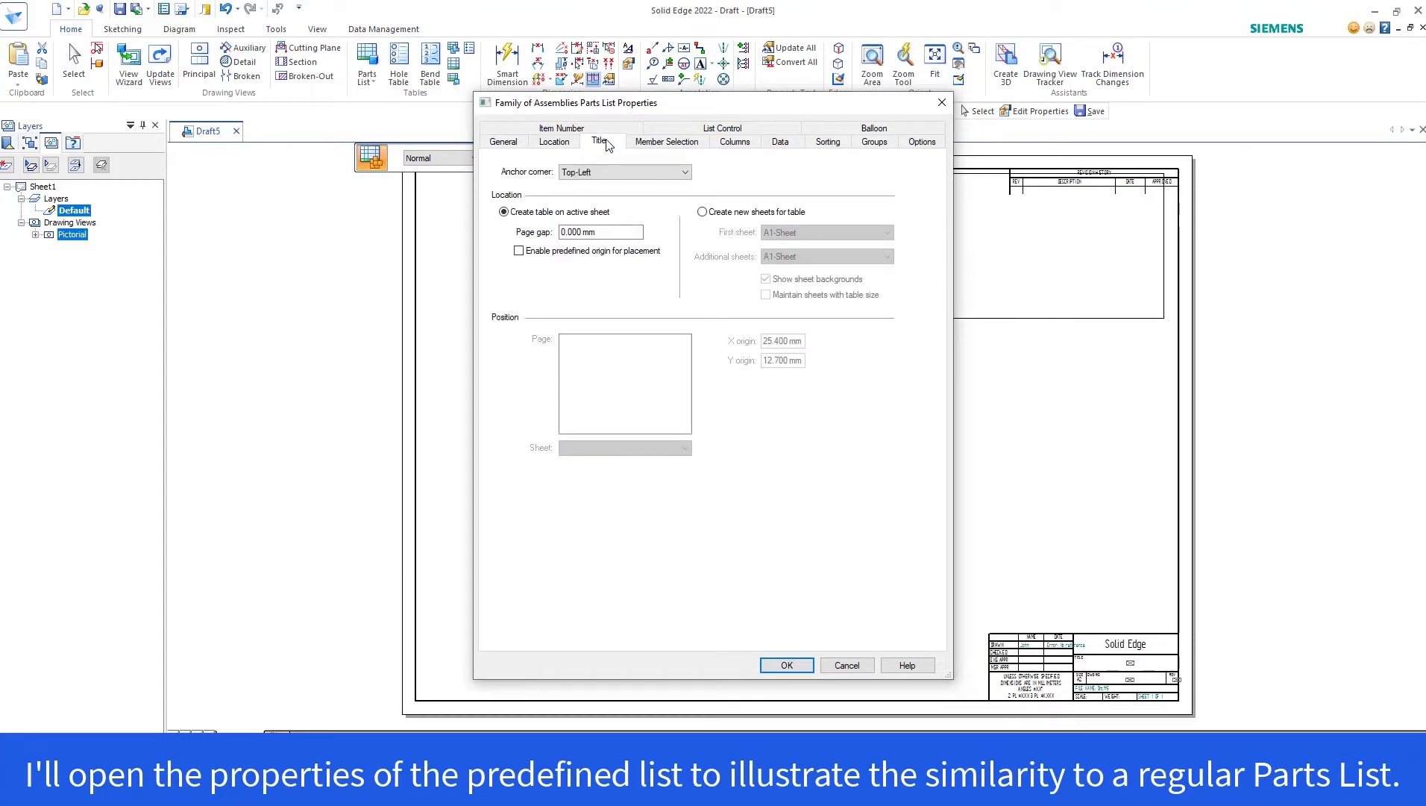
left_click(603, 141)
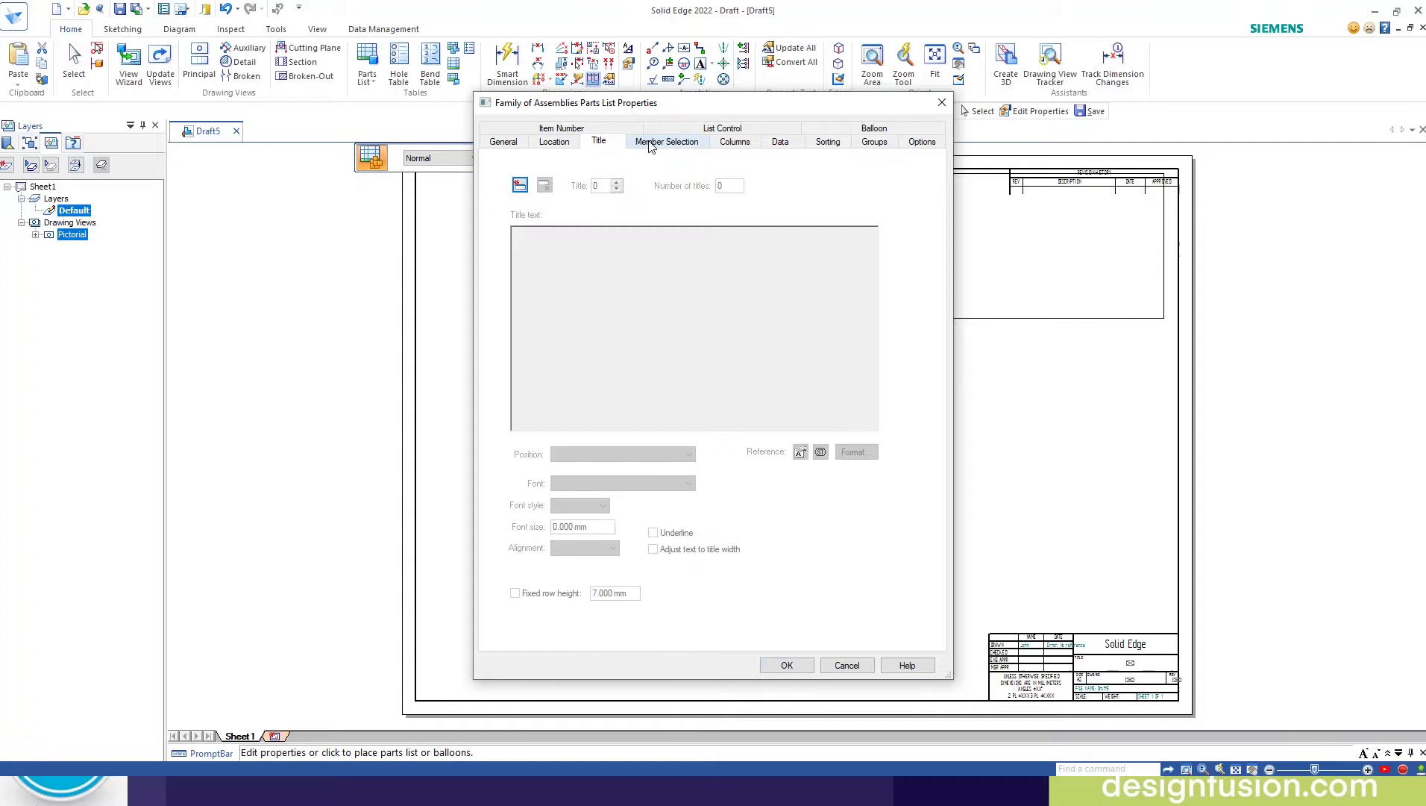
left_click(657, 145)
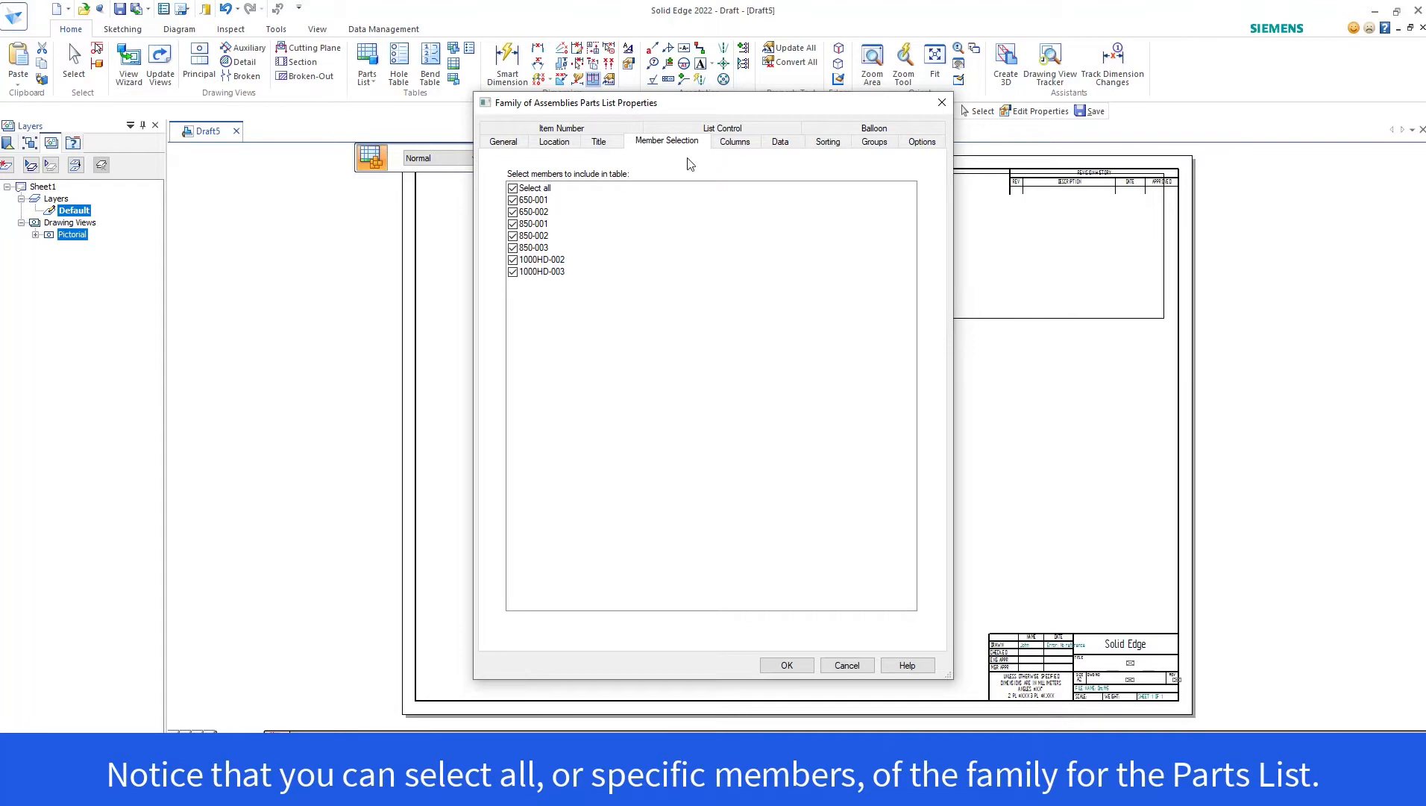
left_click(735, 143)
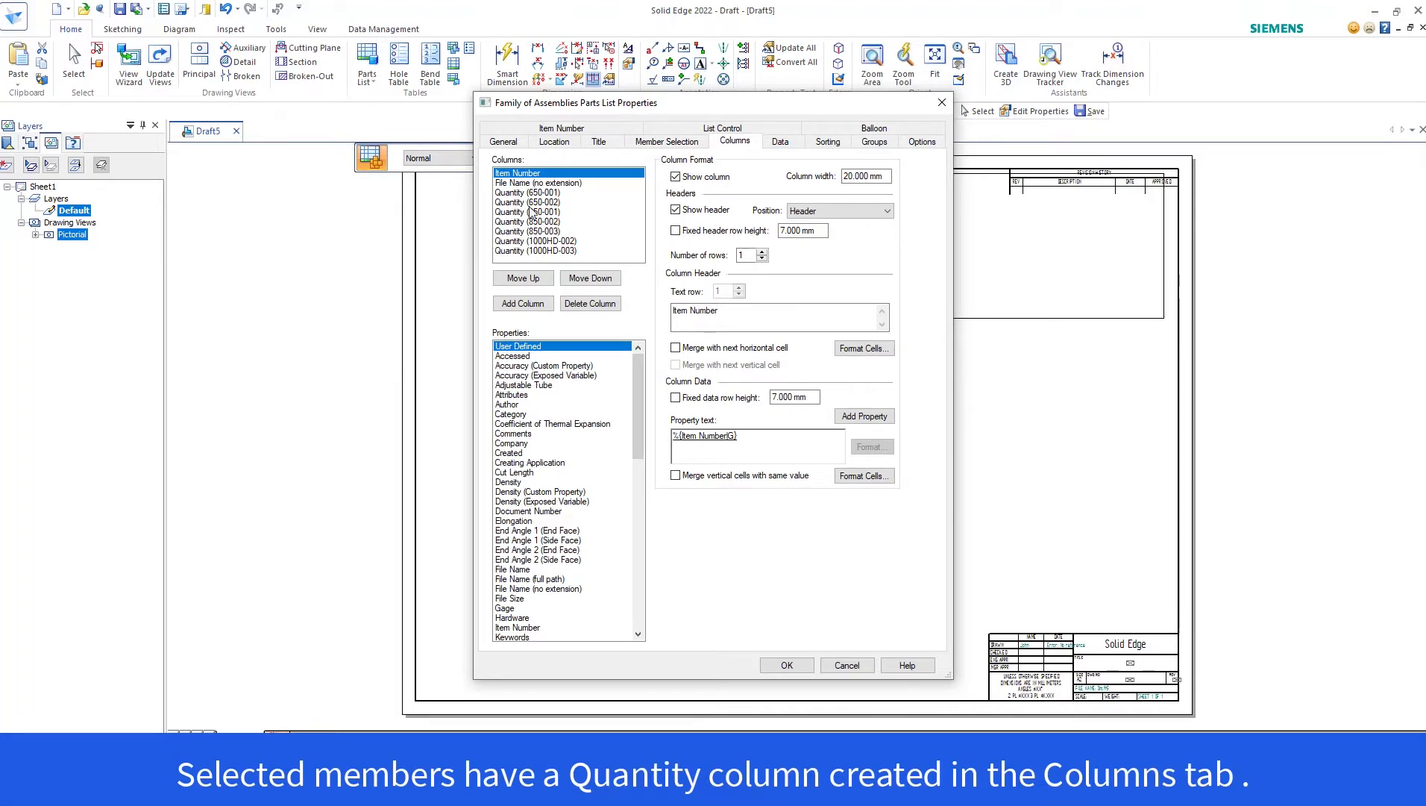
key("Return")
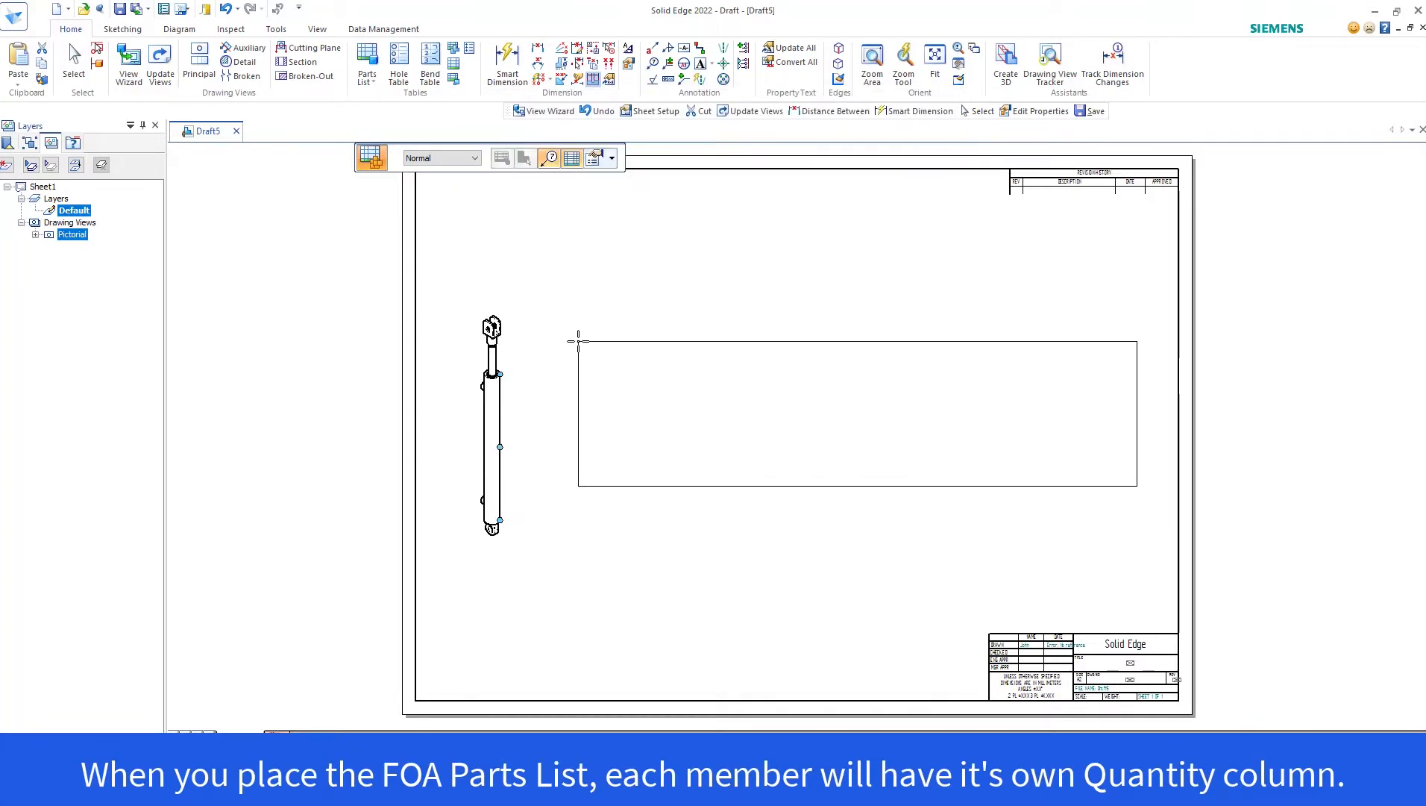
left_click(580, 338)
scroll(891, 605, "up", 1)
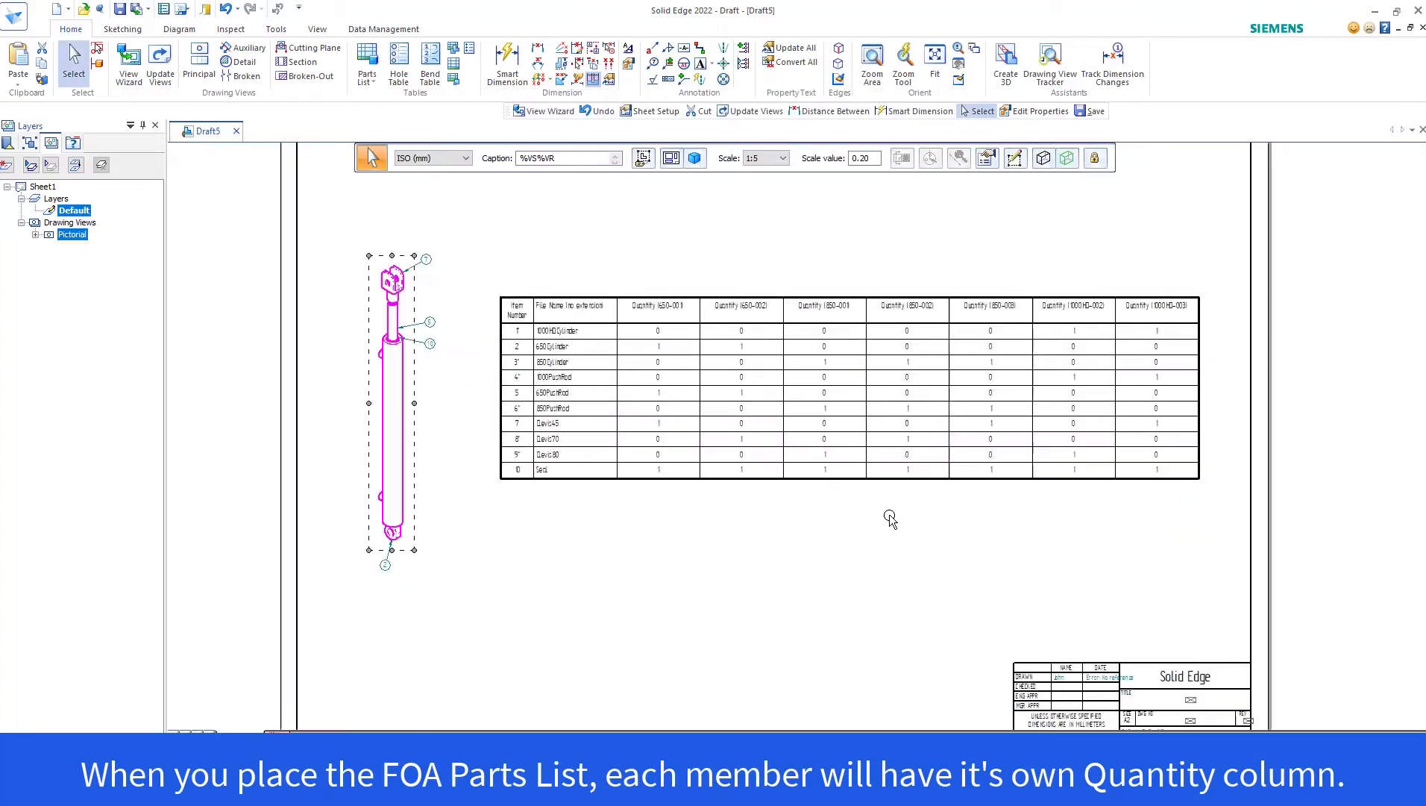
scroll(892, 605, "up", 1)
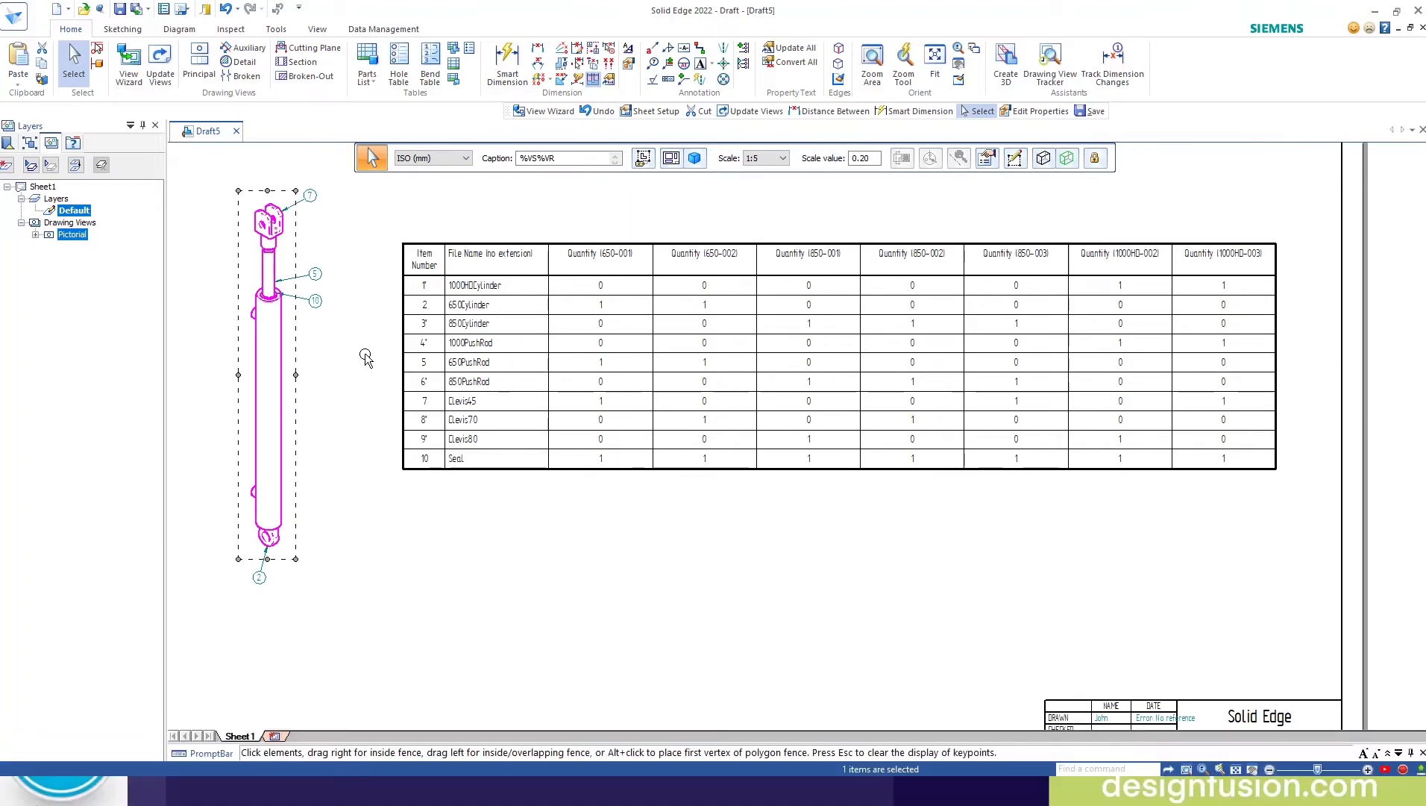
scroll(371, 367, "up", 2)
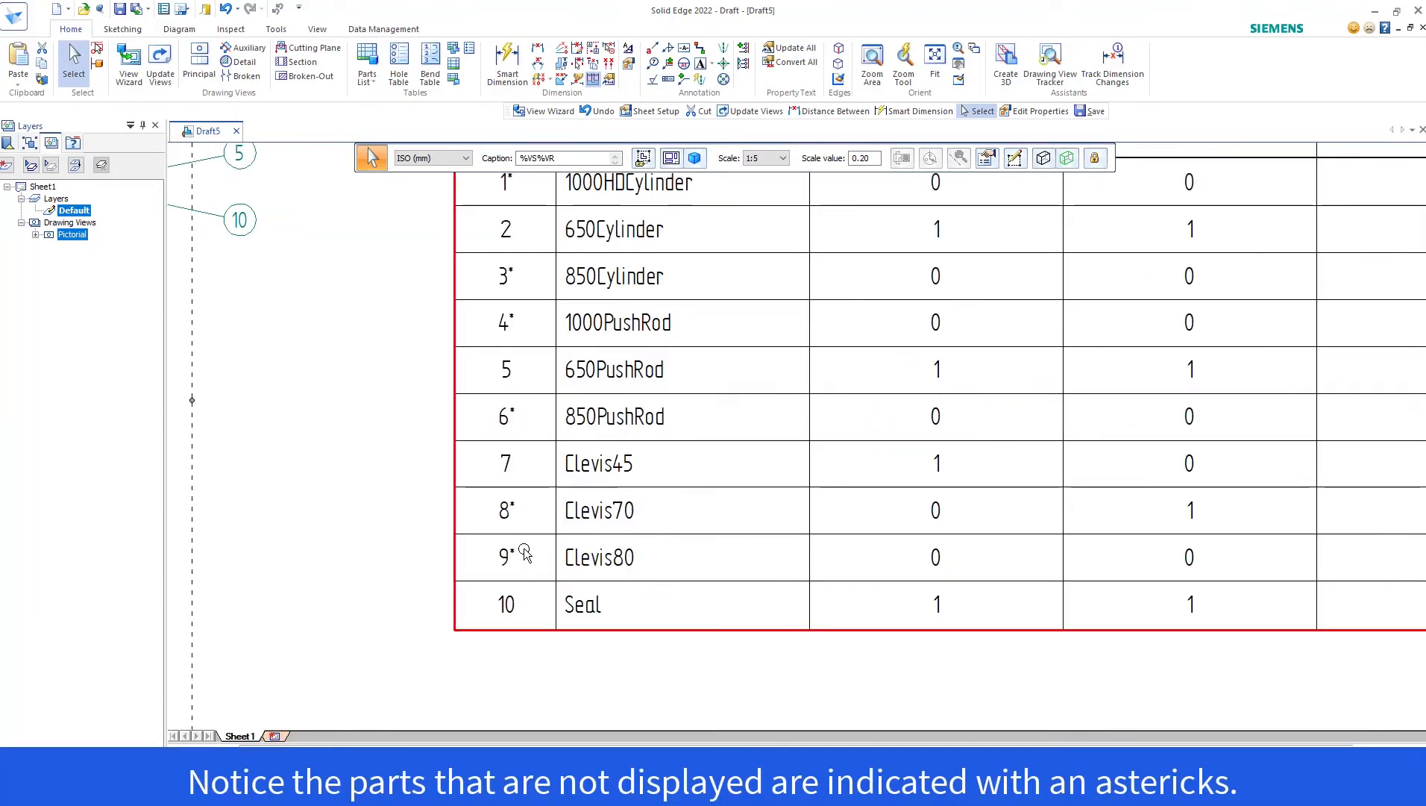
scroll(592, 654, "down", 1)
scroll(591, 654, "down", 1)
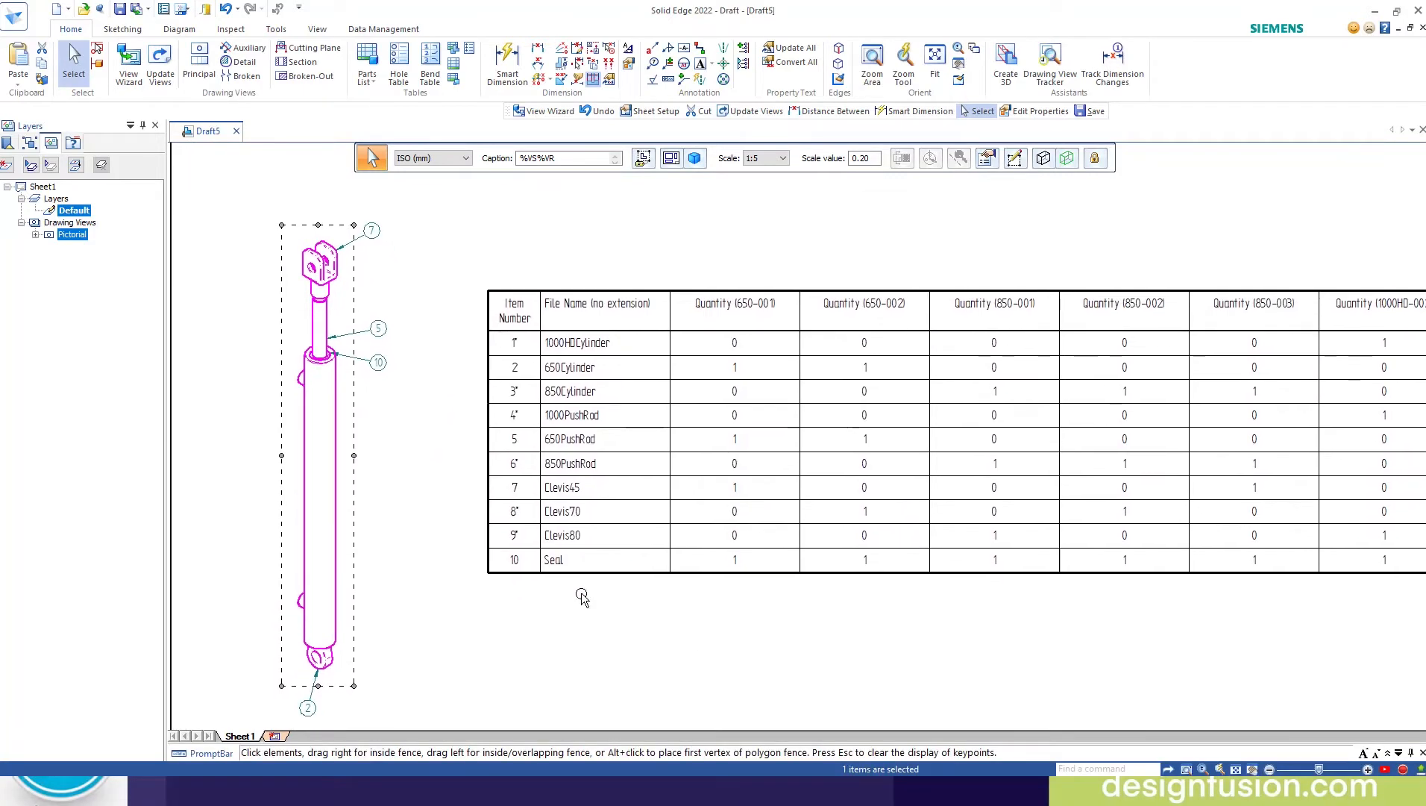
scroll(528, 518, "down", 1)
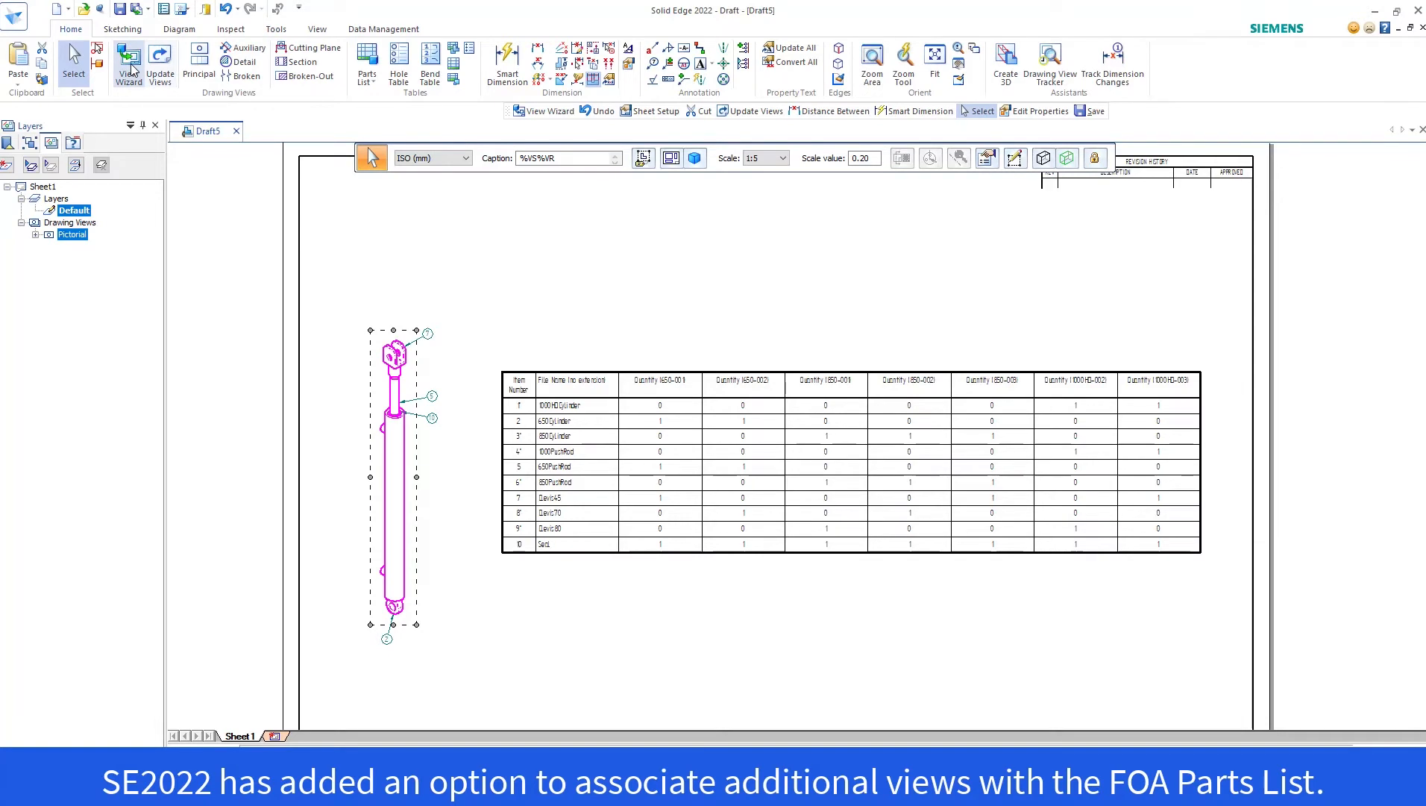
- Start a new drawing view of family member 850-001
left_click(131, 68)
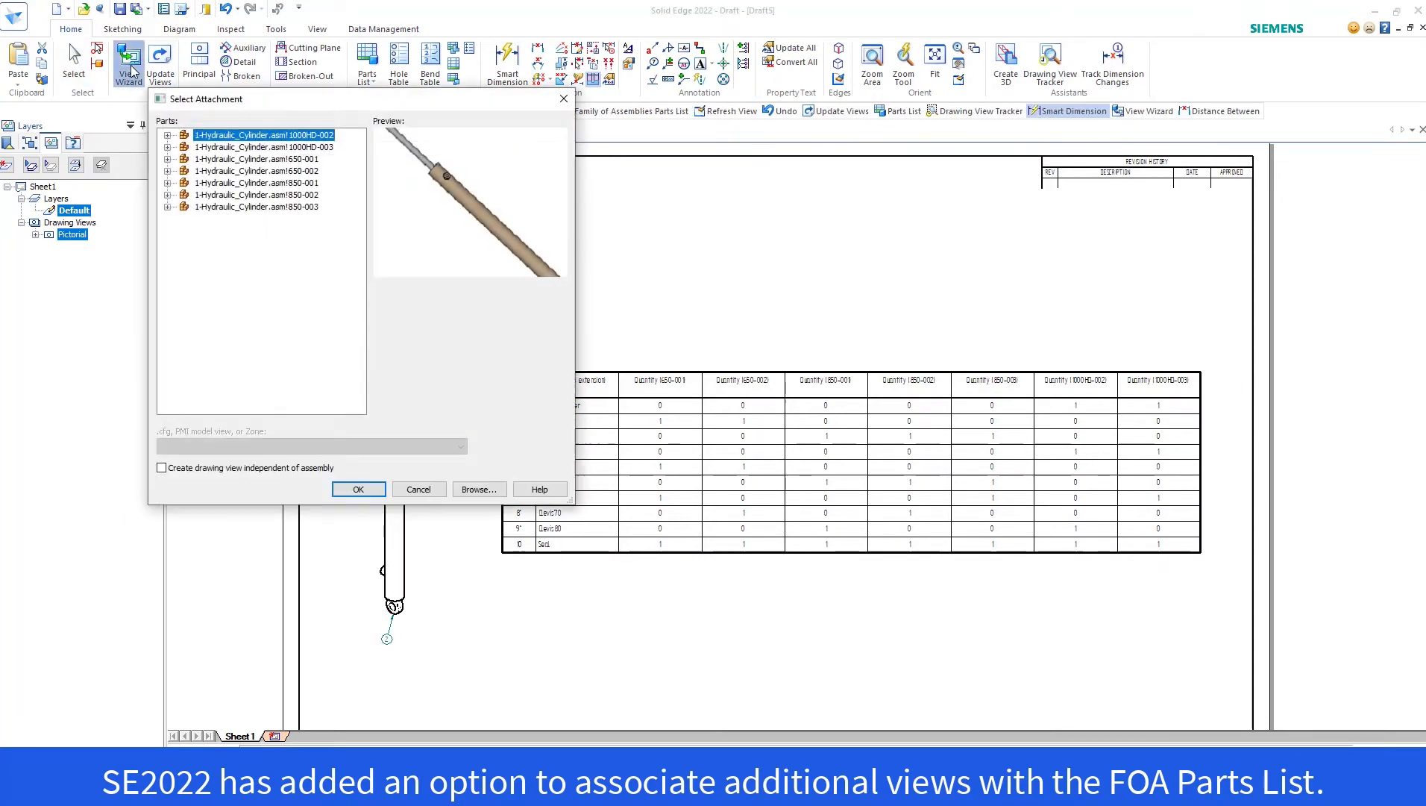
left_click(281, 182)
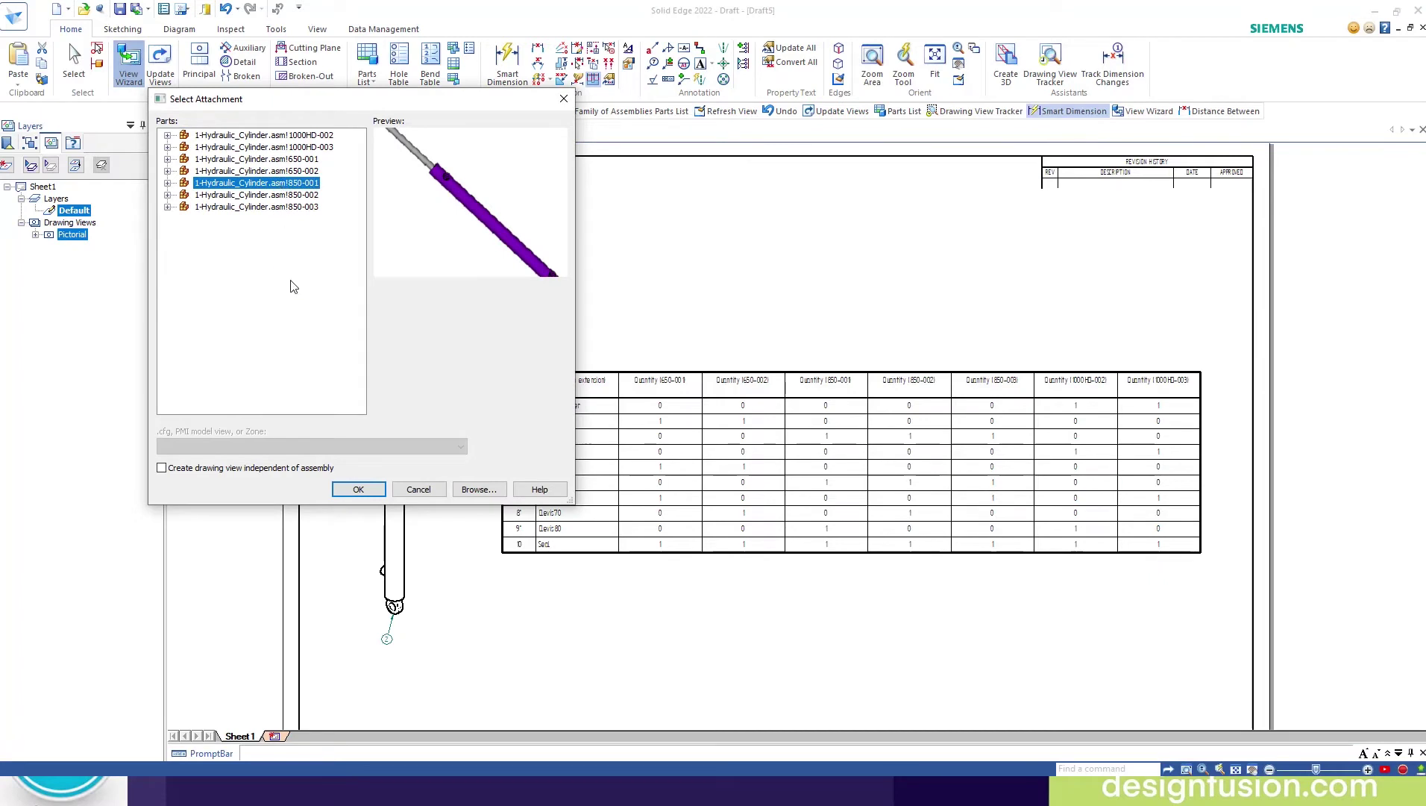
left_click(362, 489)
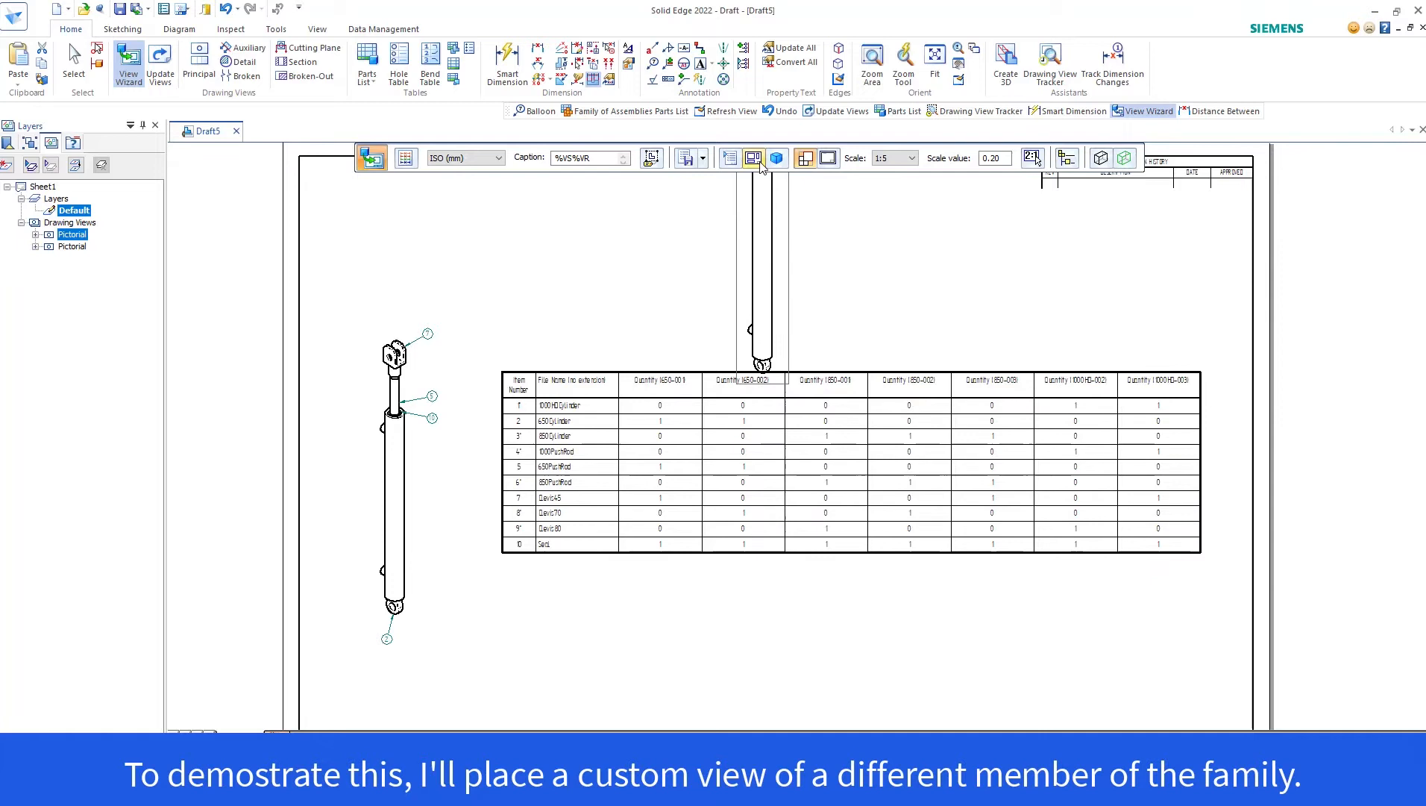
- Define a custom horizontal orientation and place the 850-001 view above the parts list
left_click(754, 159)
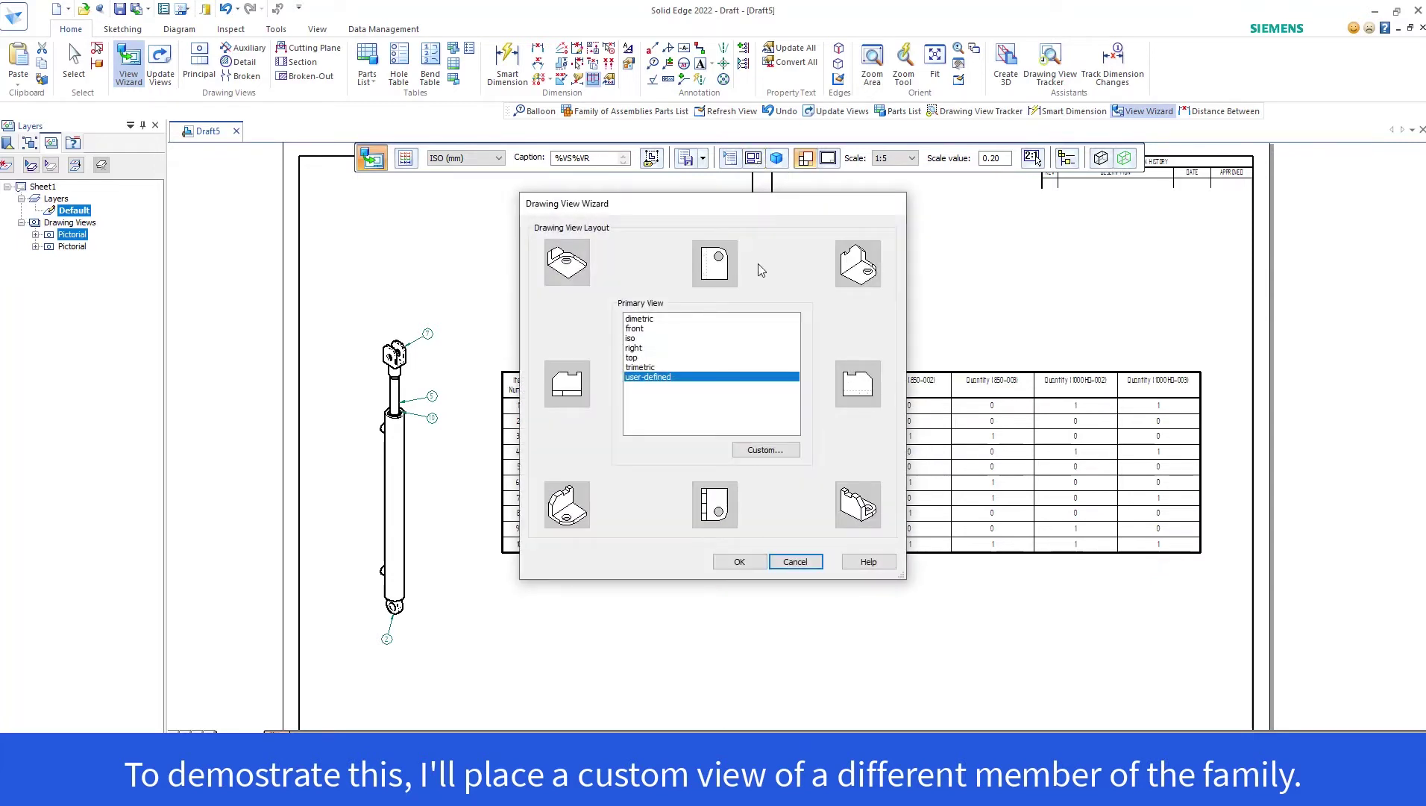
left_click(781, 455)
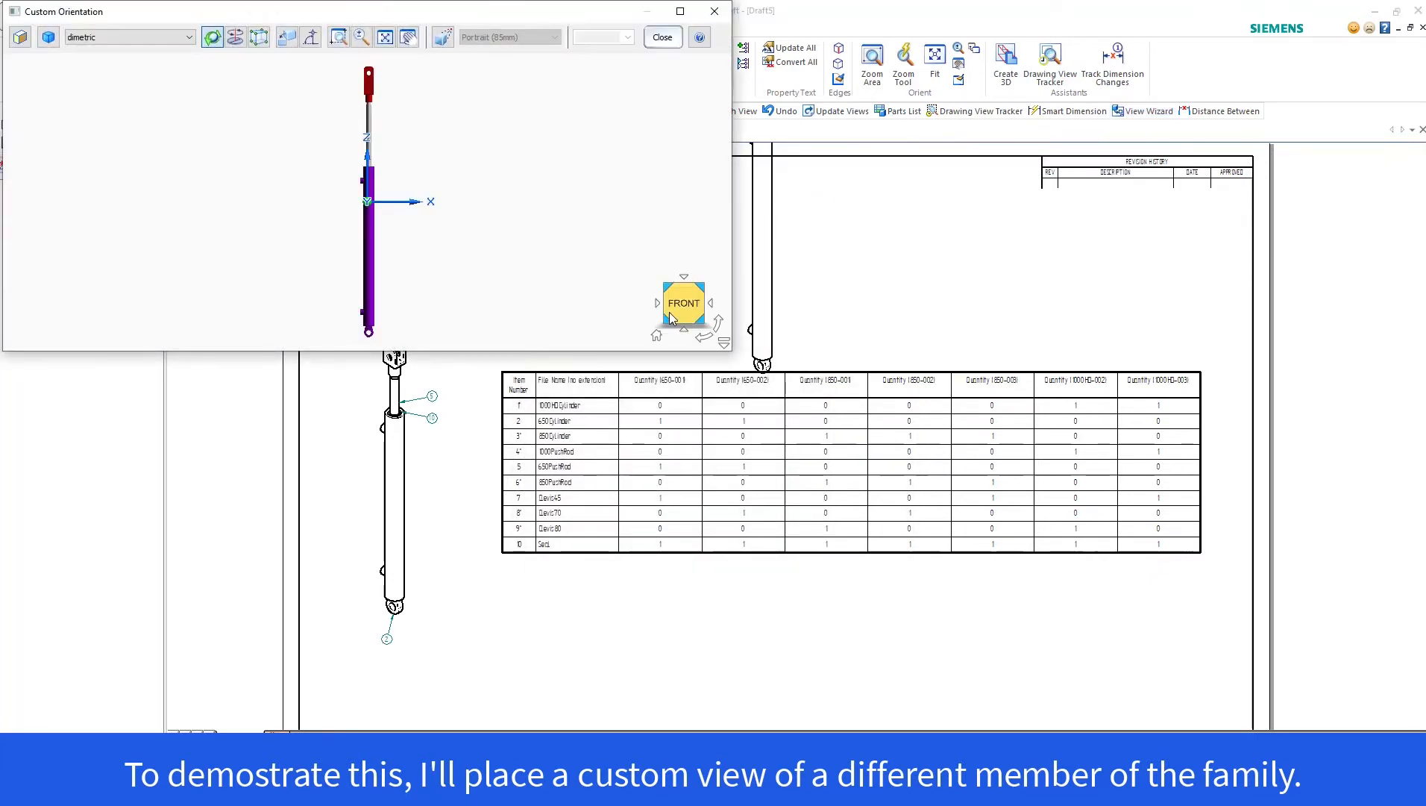
left_click(719, 324)
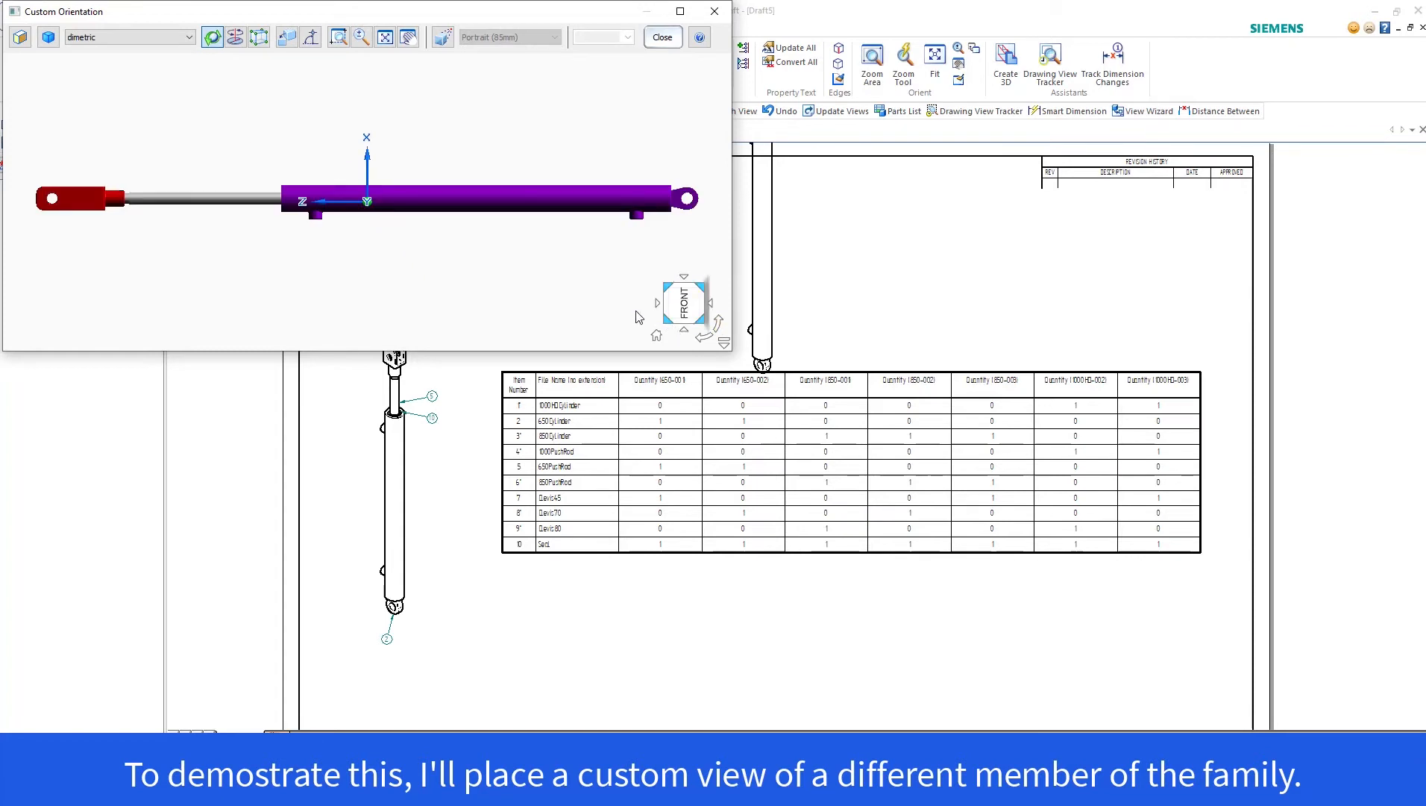
left_click(663, 41)
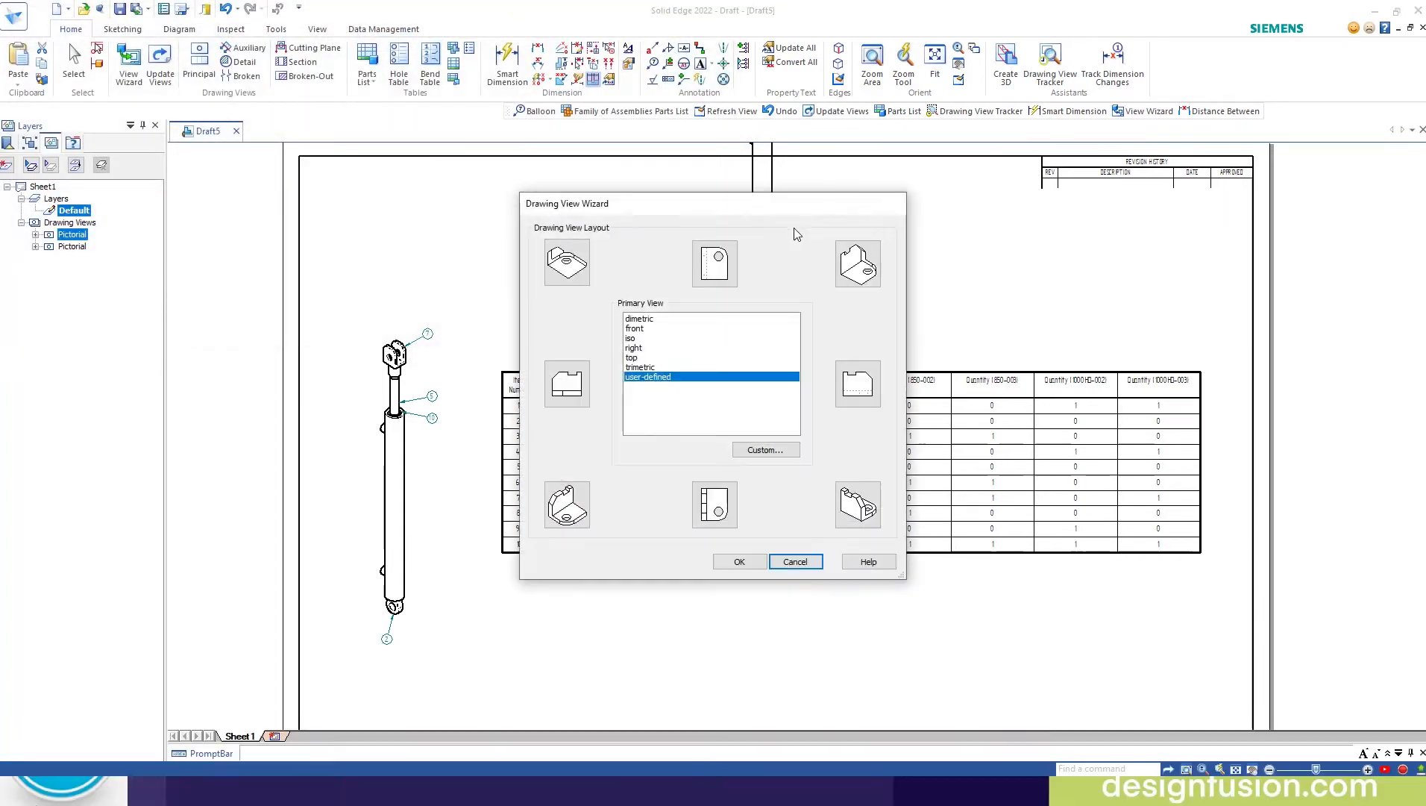
left_click(739, 562)
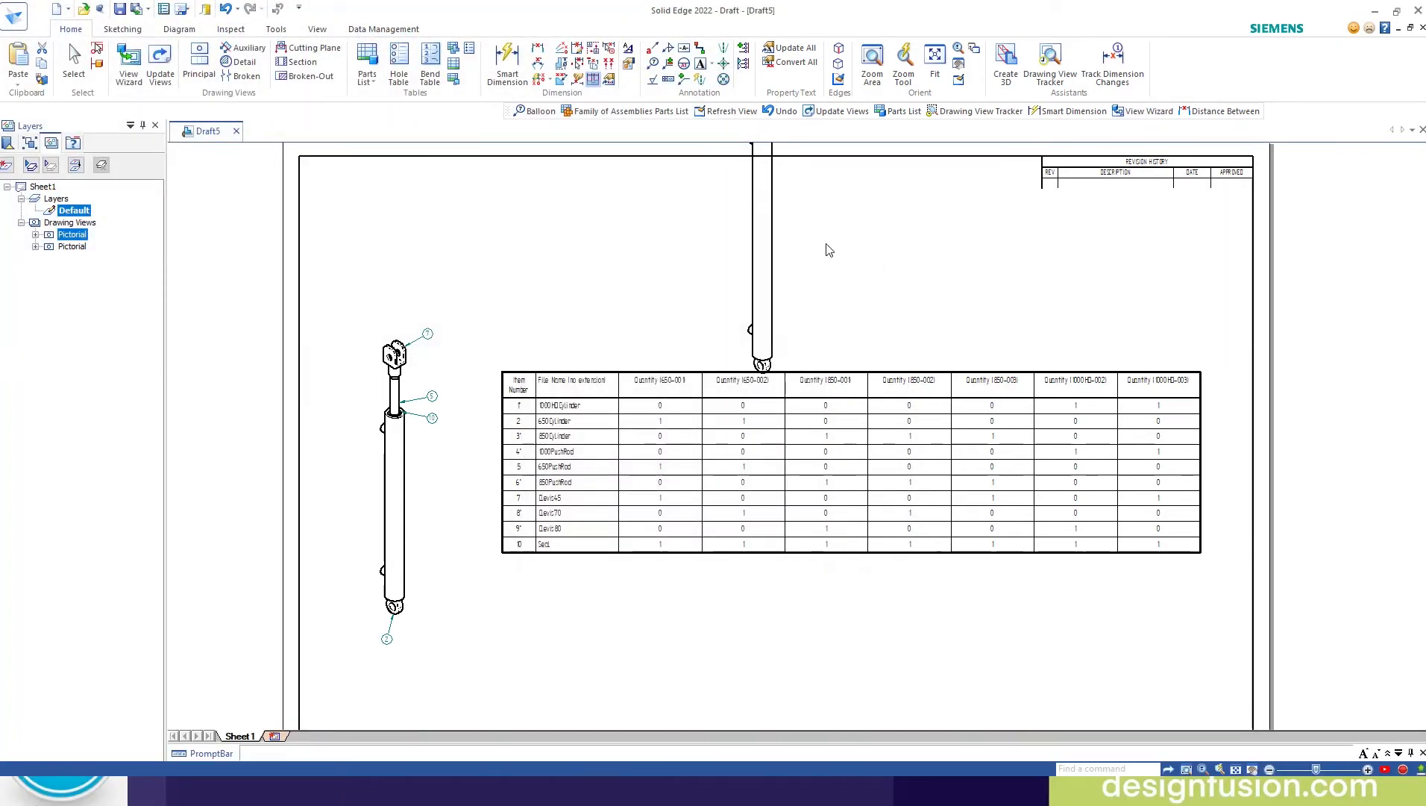
left_click(819, 261)
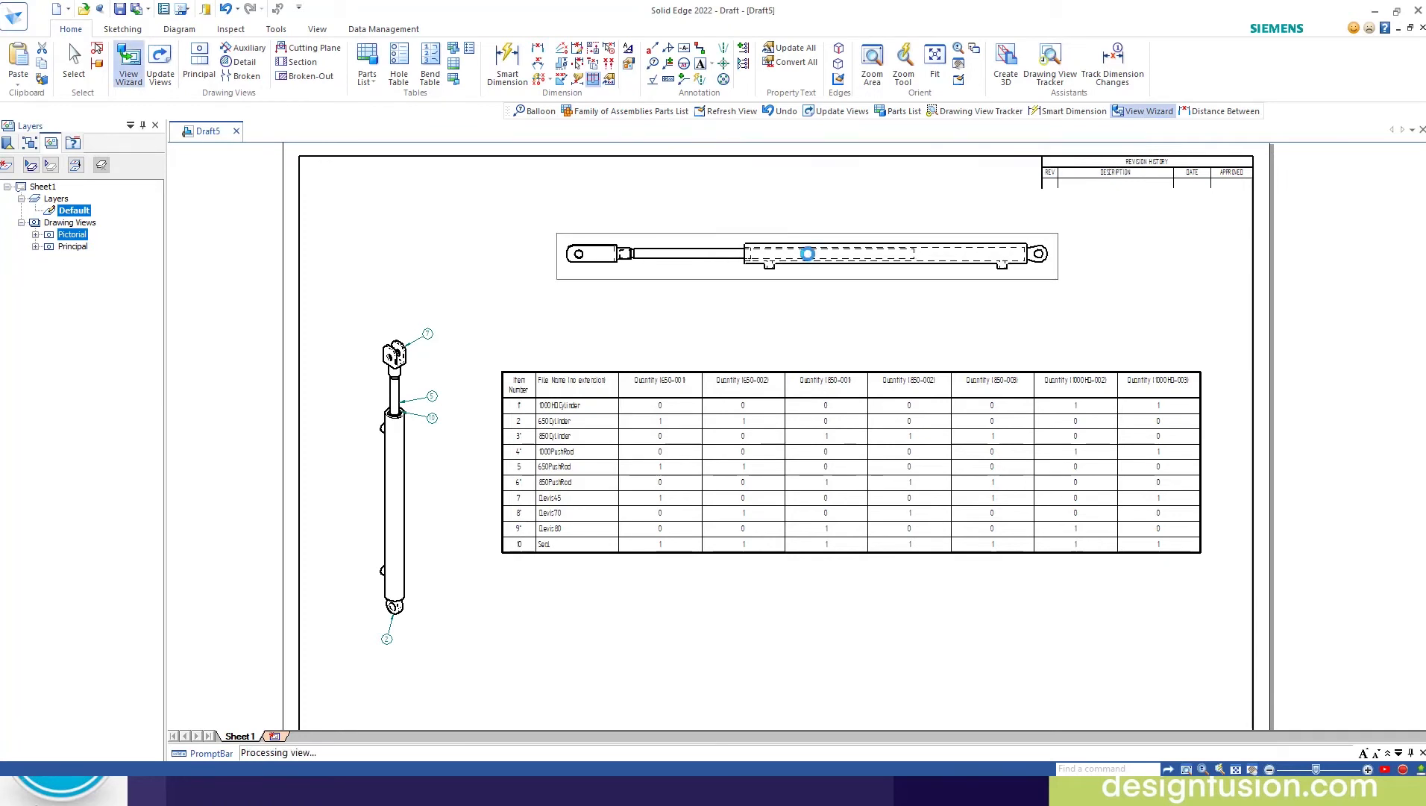
- Set balloons to link to the Family of Assemblies parts list and show item numbers
left_click(656, 65)
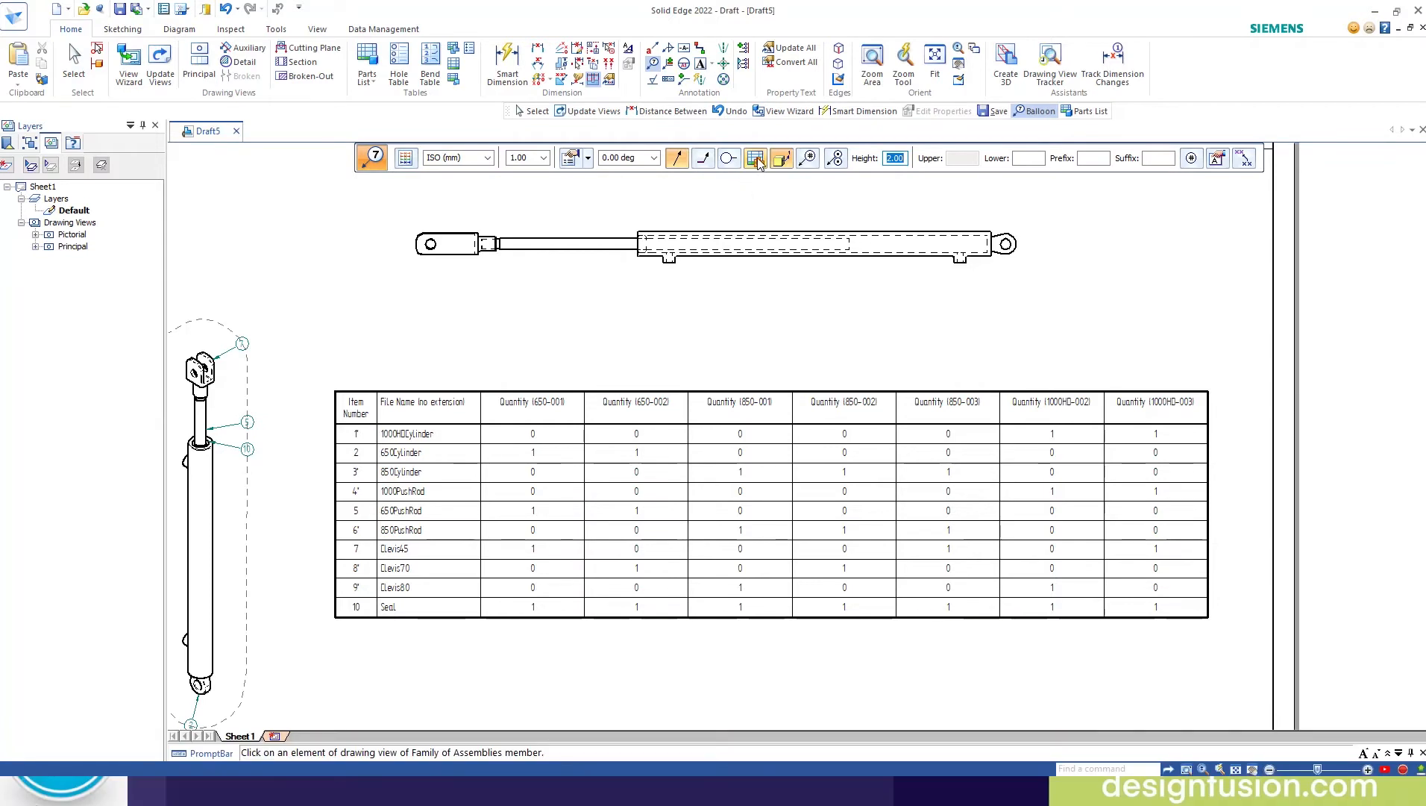
left_click(757, 158)
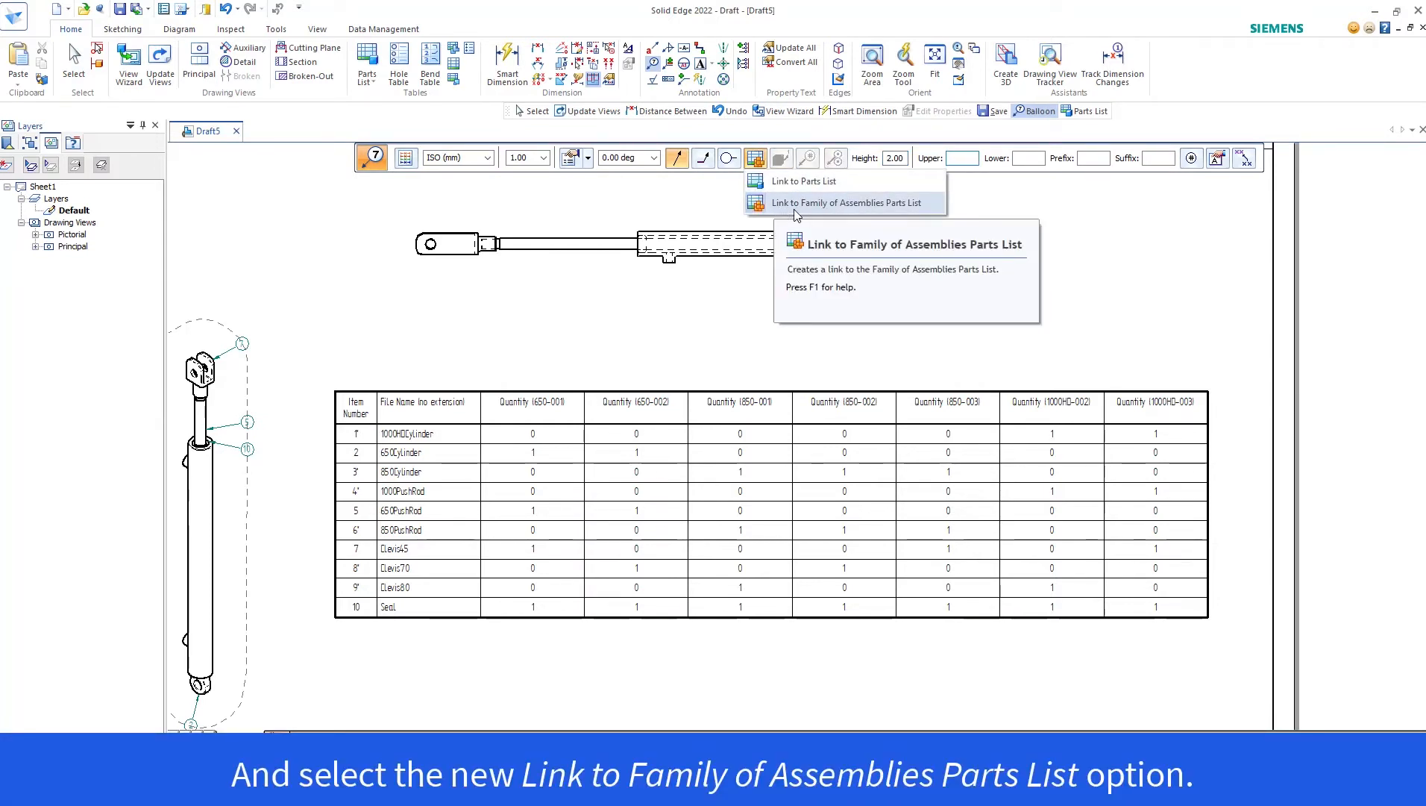
left_click(881, 203)
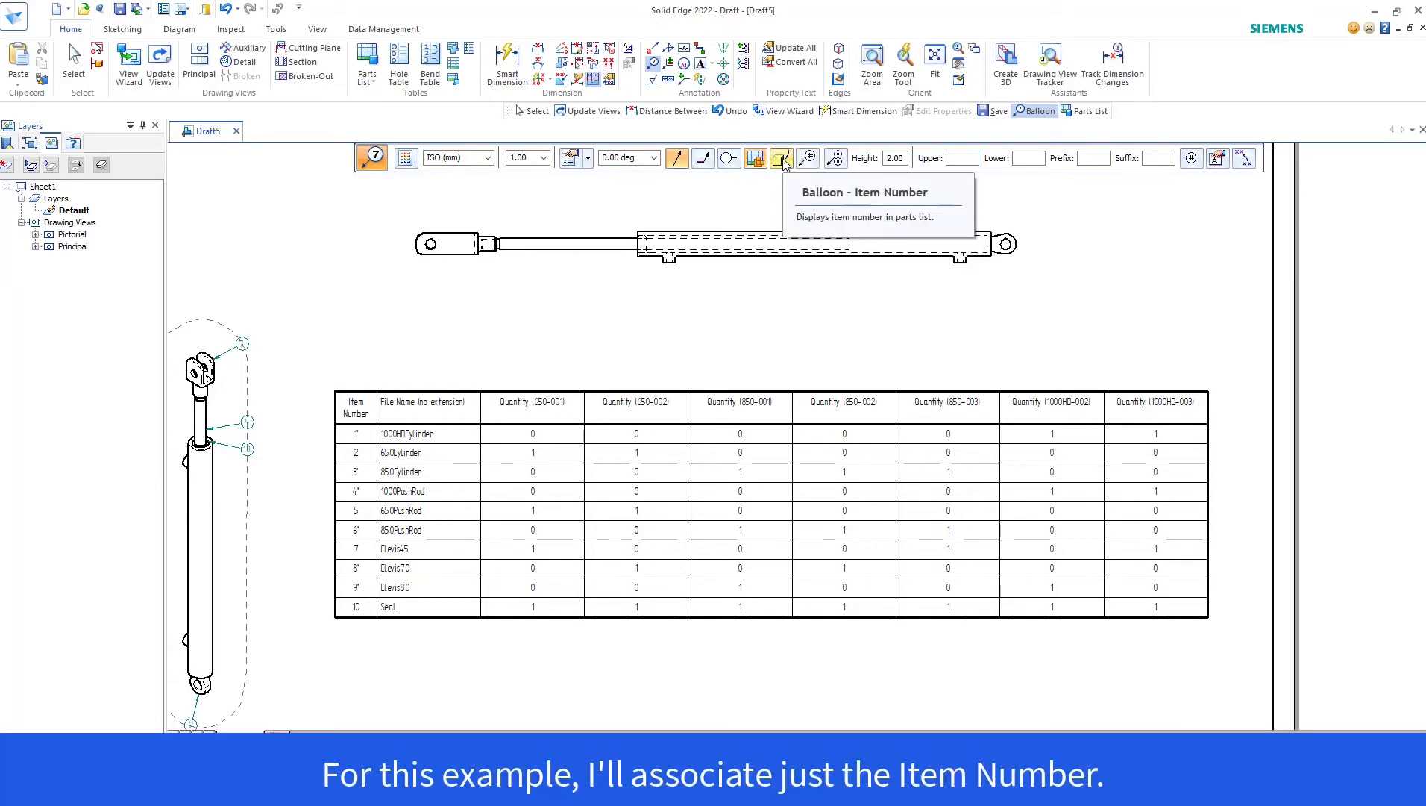
left_click(781, 159)
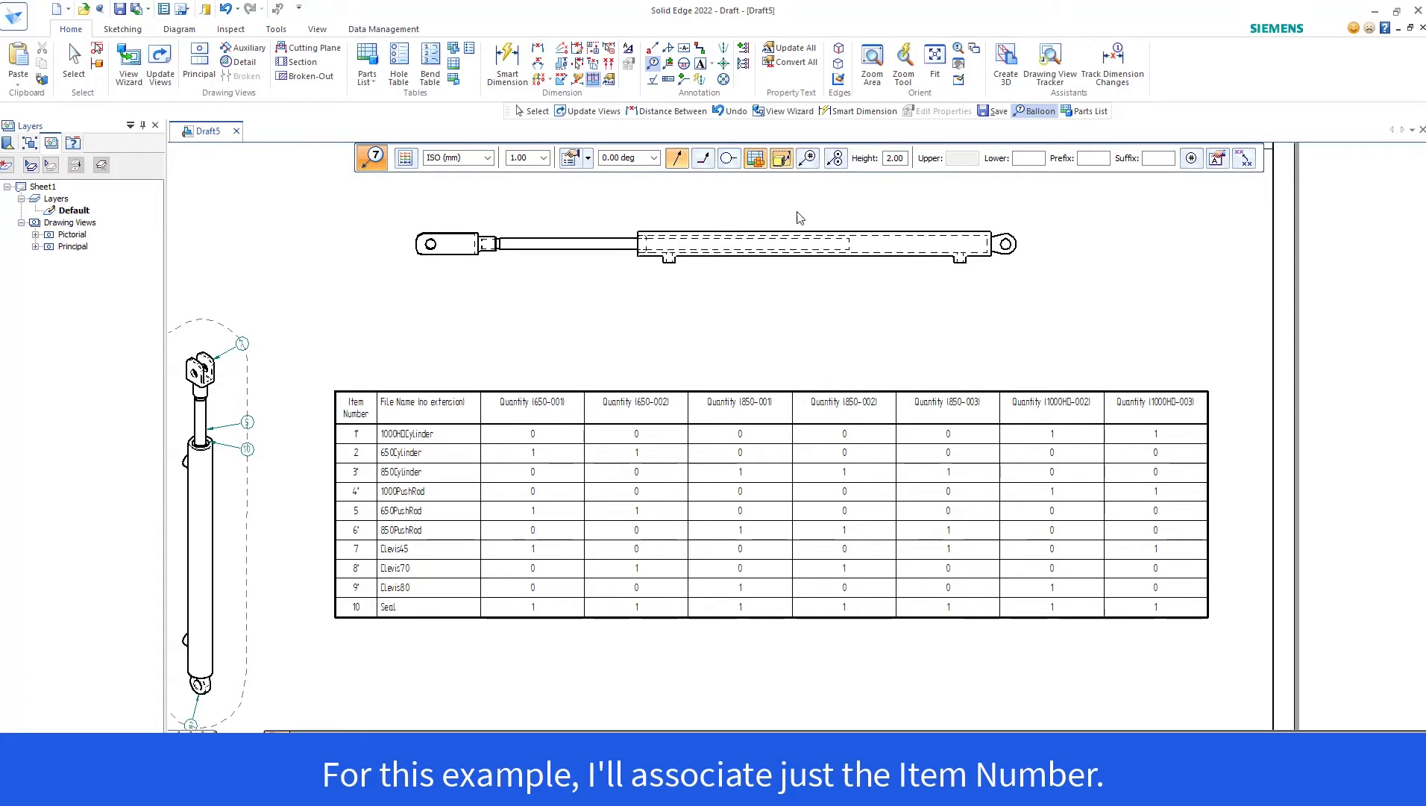
- Balloon the cylinder body (item 3) and the clevis end (item 9) on the horizontal view
left_click(883, 259)
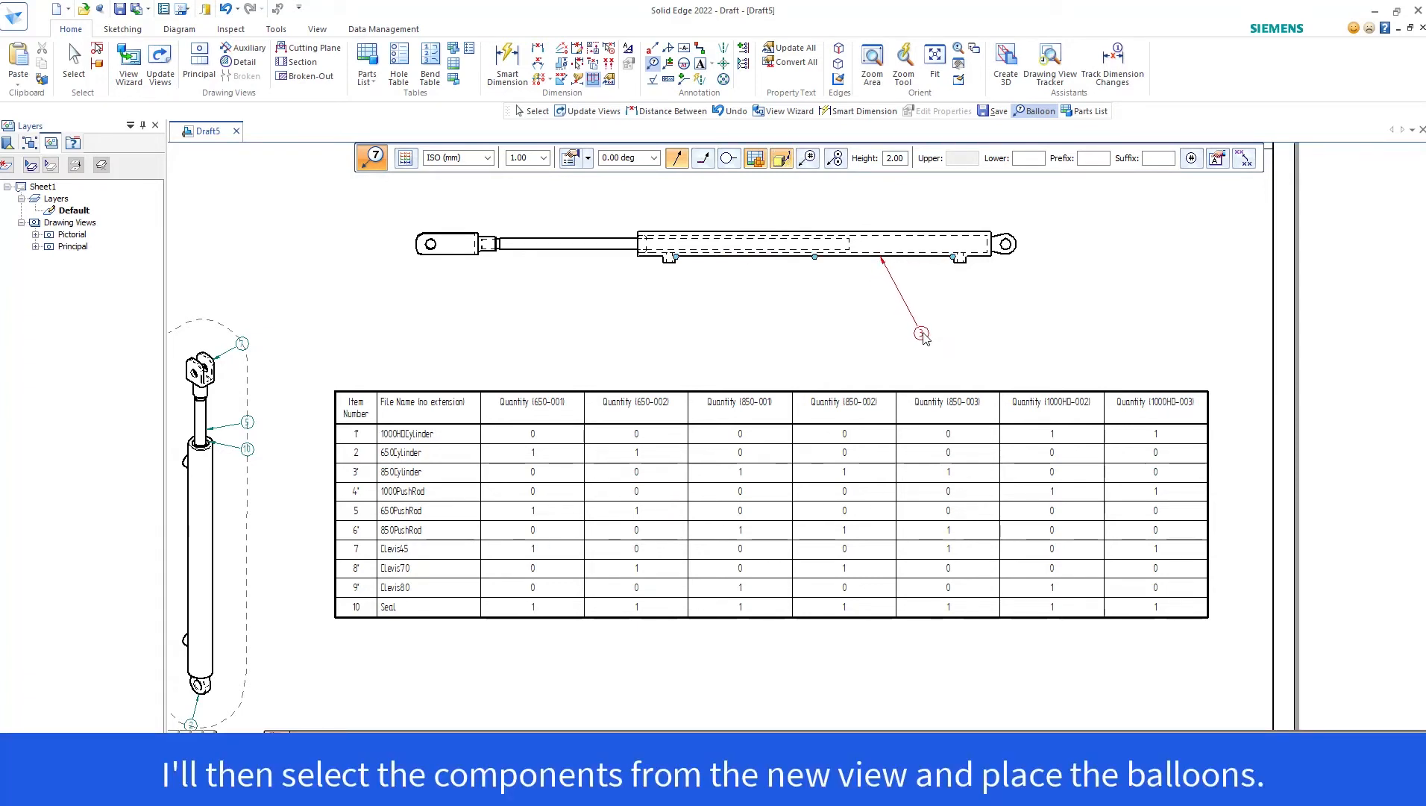
left_click(922, 335)
left_click(462, 256)
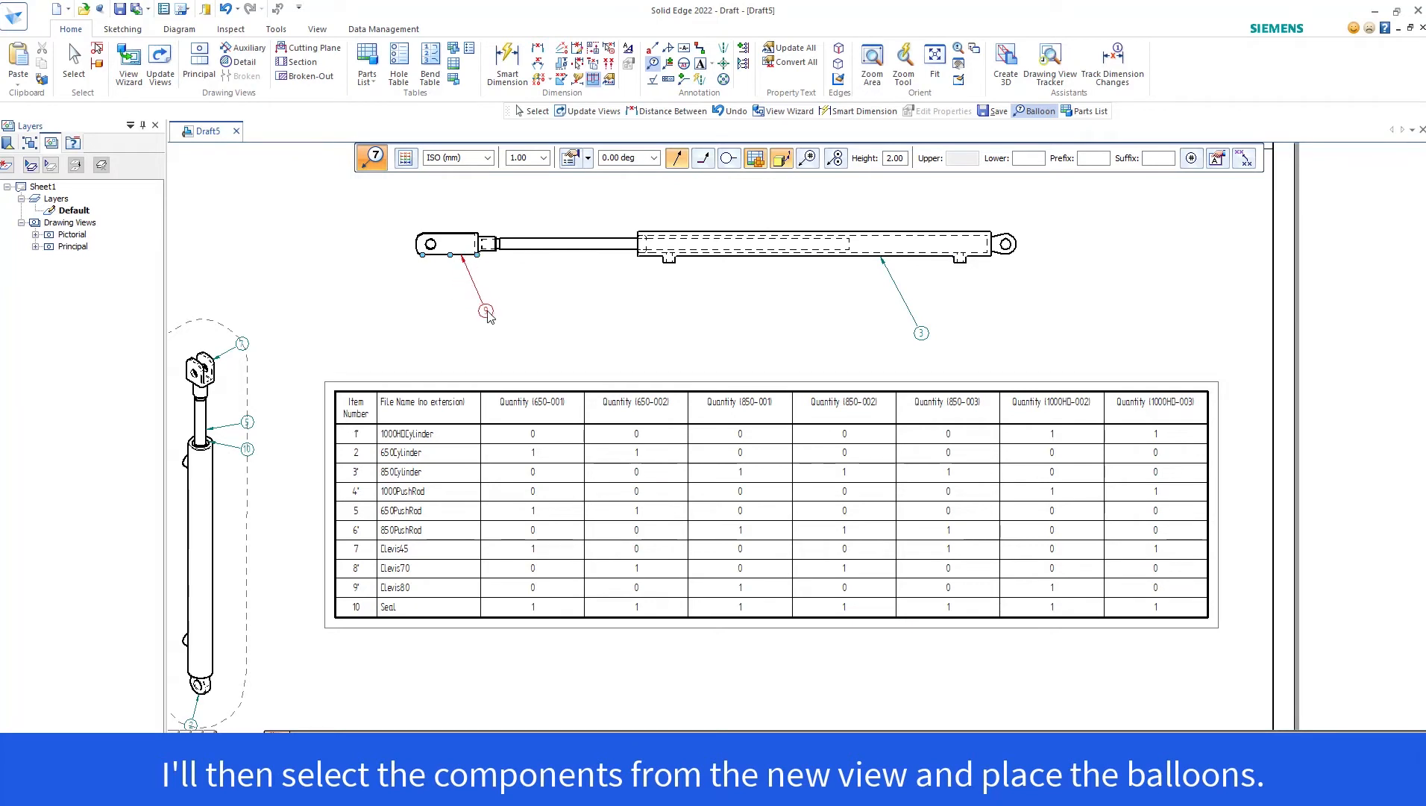
left_click(507, 325)
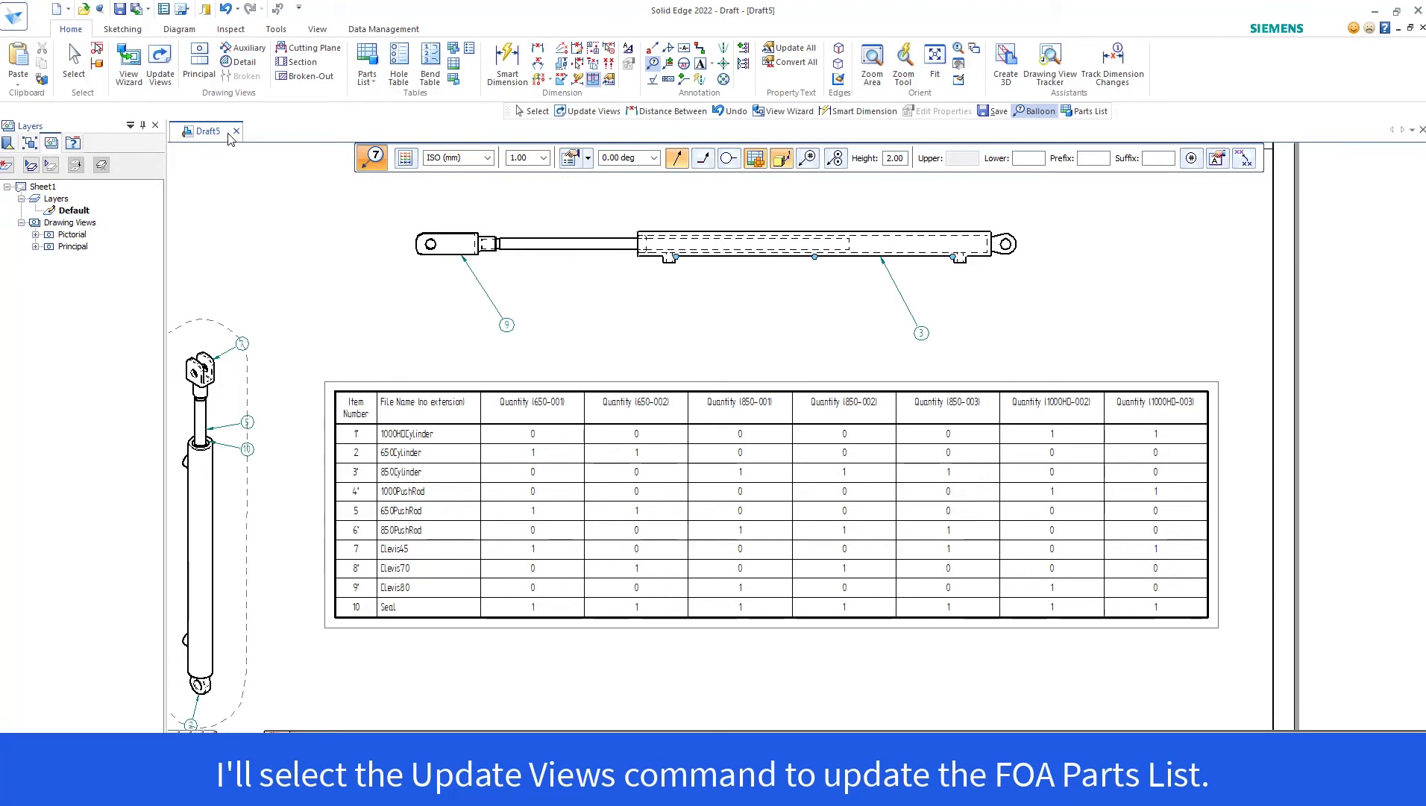
- Update views so parts list items 3 and 9 lose their out-of-date asterisks
left_click(162, 67)
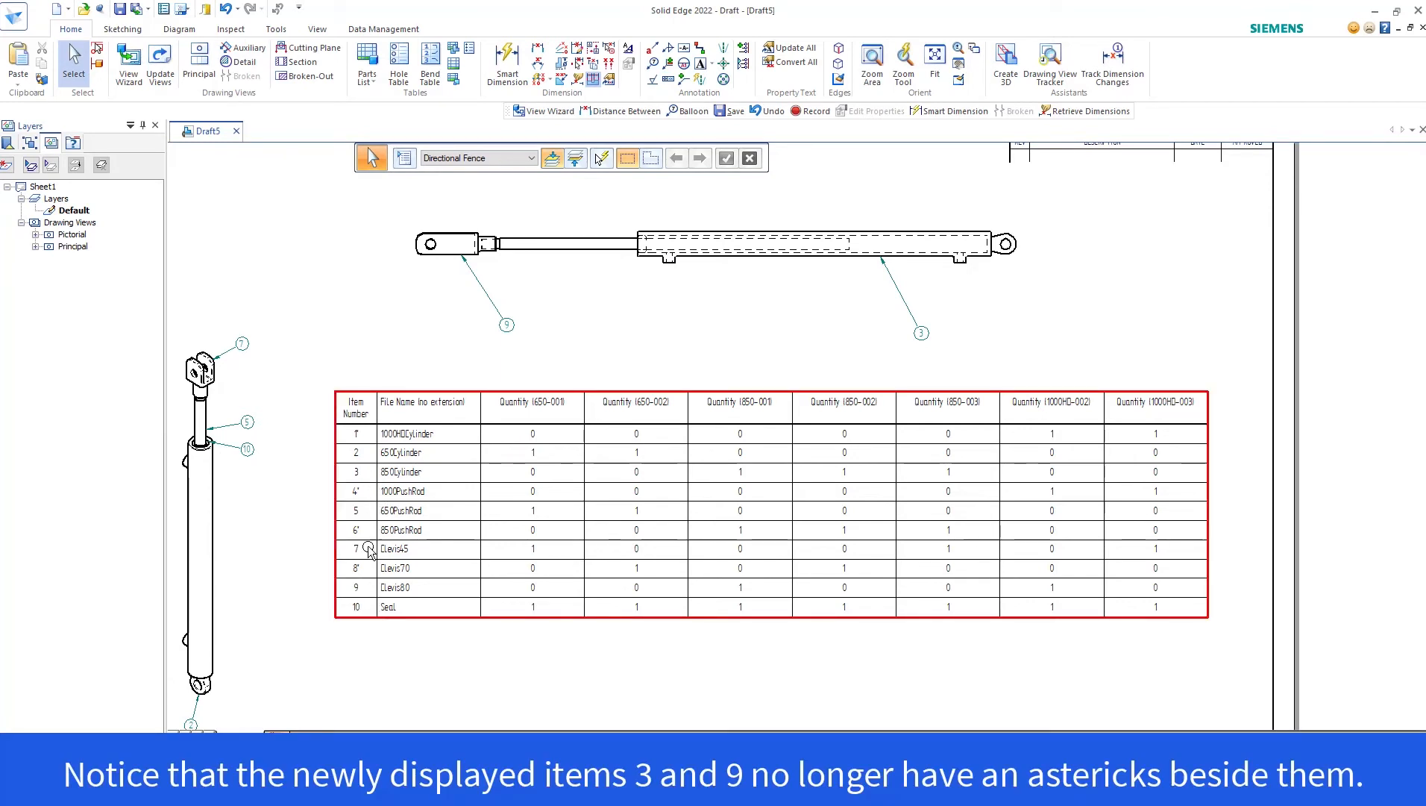
scroll(643, 354, "down", 1)
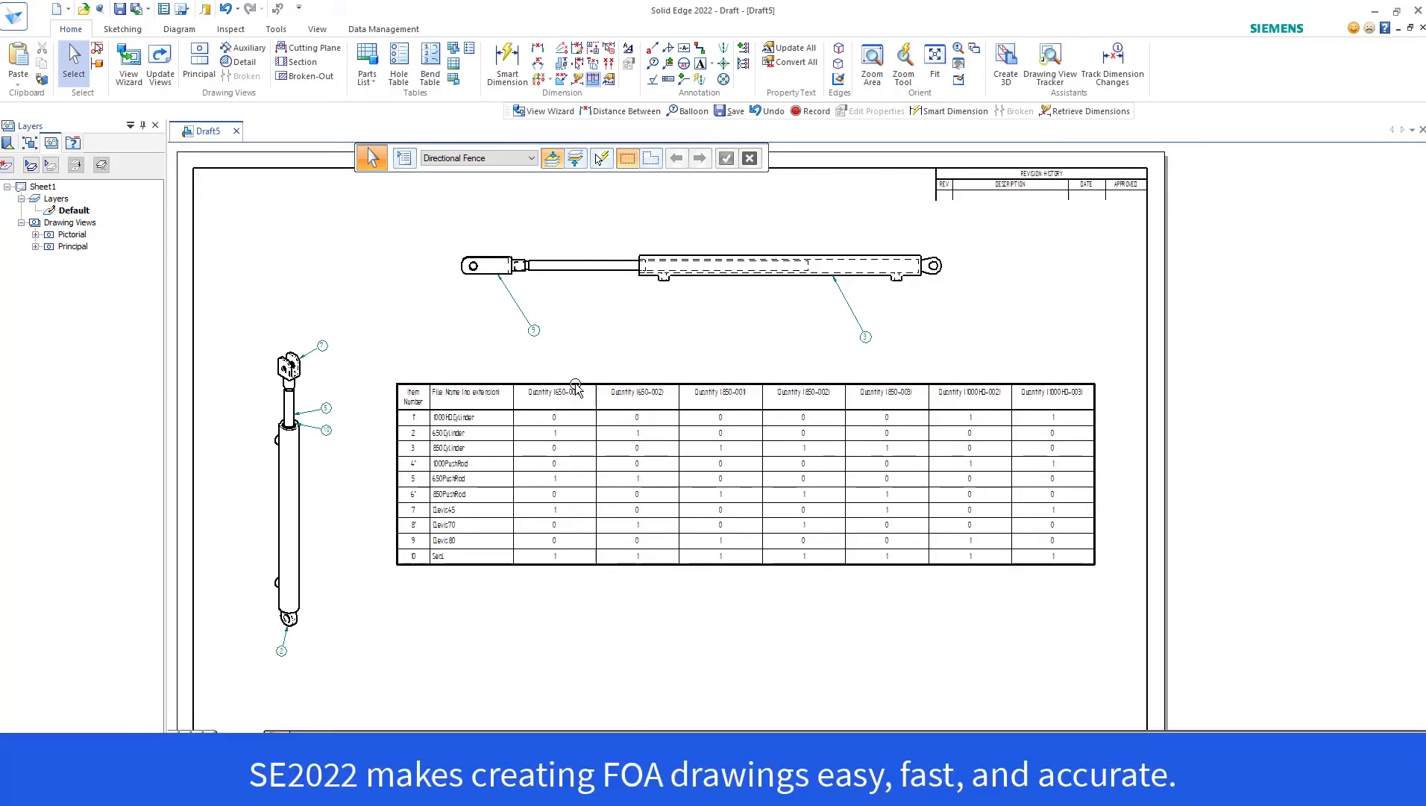
scroll(853, 634, "down", 1)
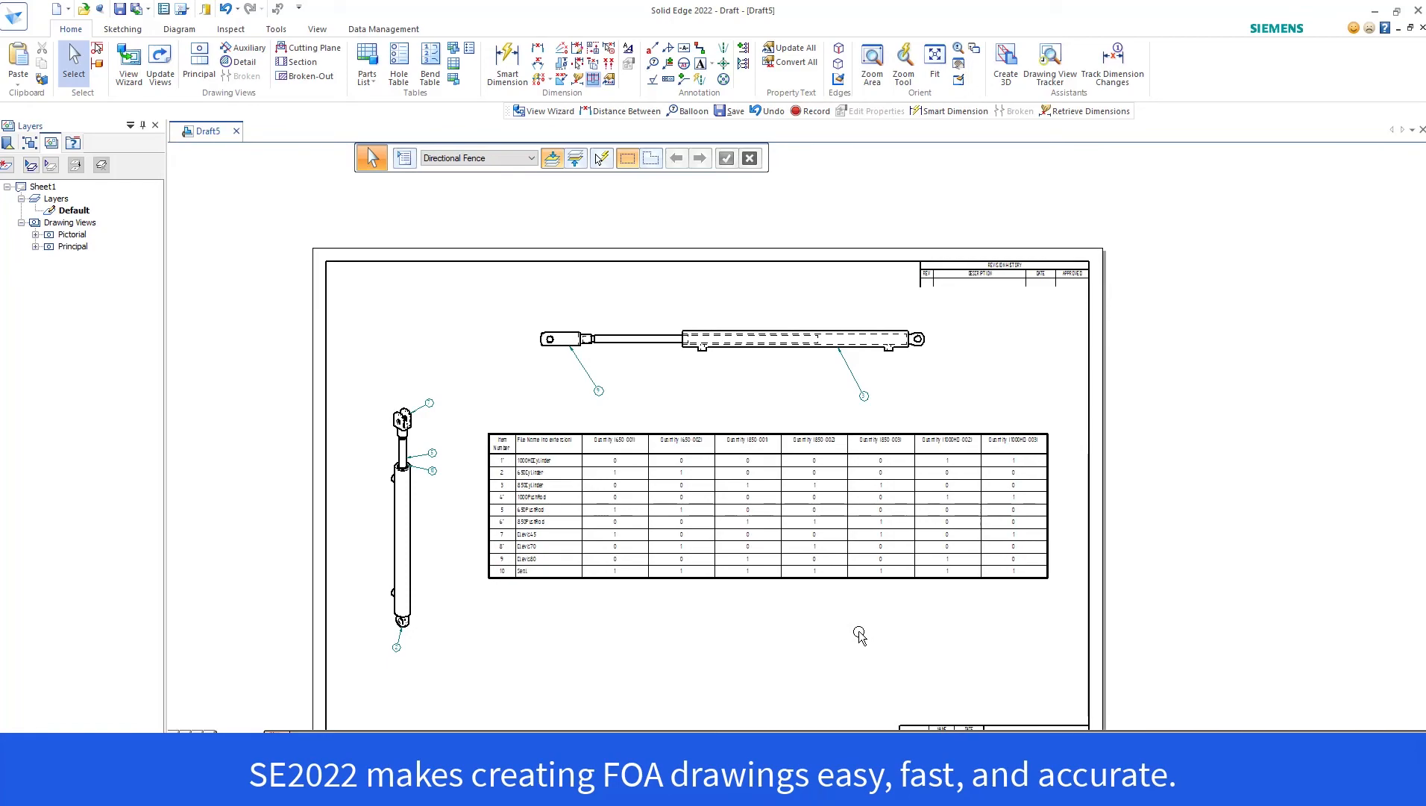